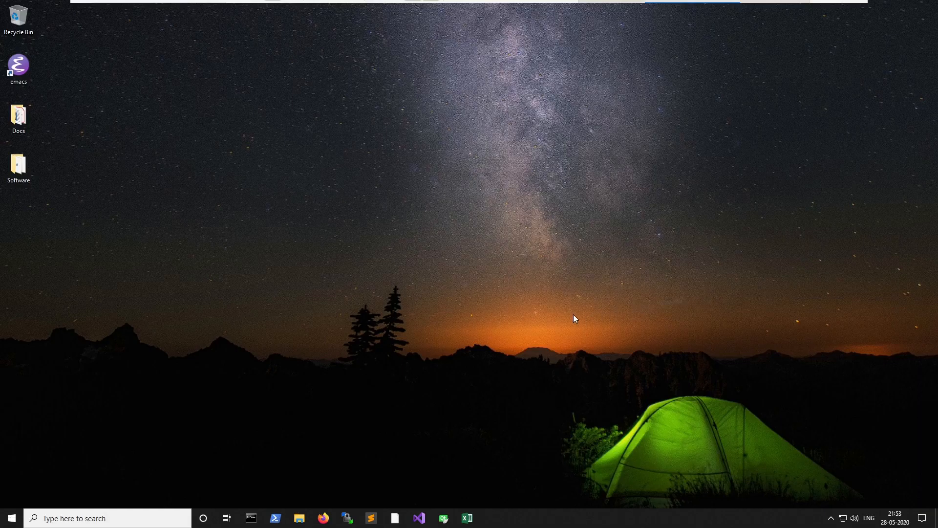
- Switch to Firefox and search the web for "download openjdk"
{"action": "right_click", "coordinate": [396, 519]}
{"action": "left_click", "coordinate": [364, 495]}
{"action": "left_click", "coordinate": [329, 516]}
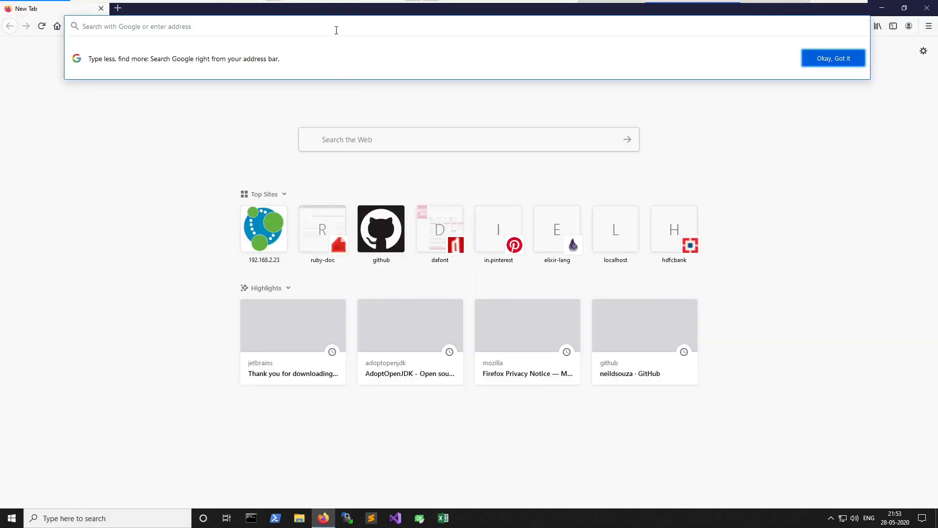
{"action": "left_click", "coordinate": [336, 27]}
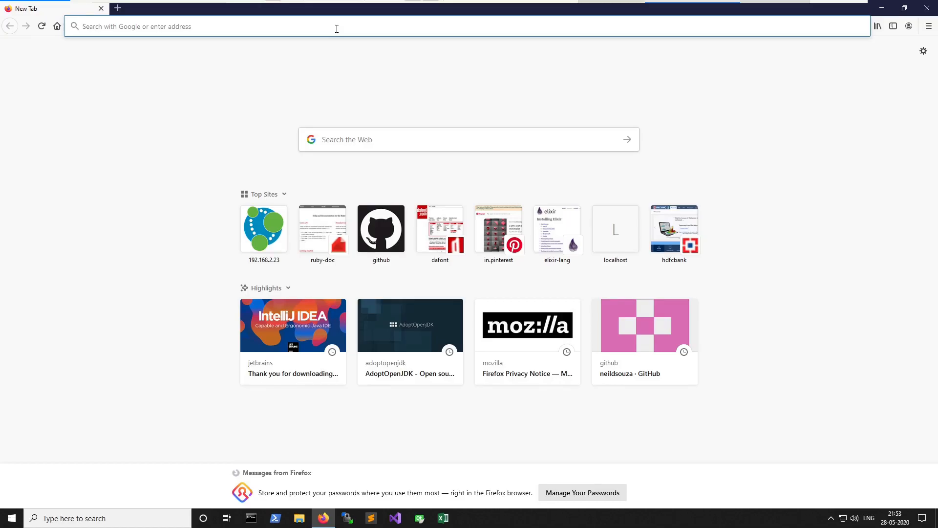
{"action": "type", "text": "down"}
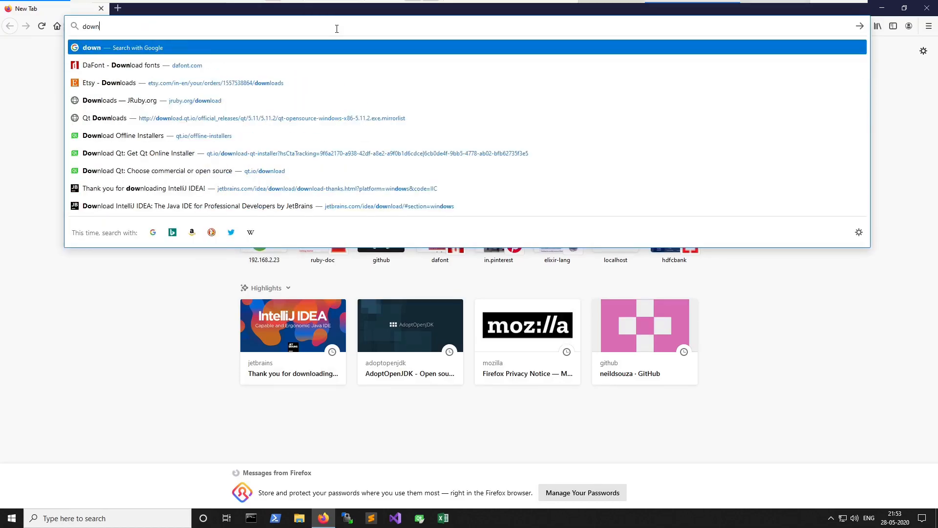
{"action": "type", "text": "load "}
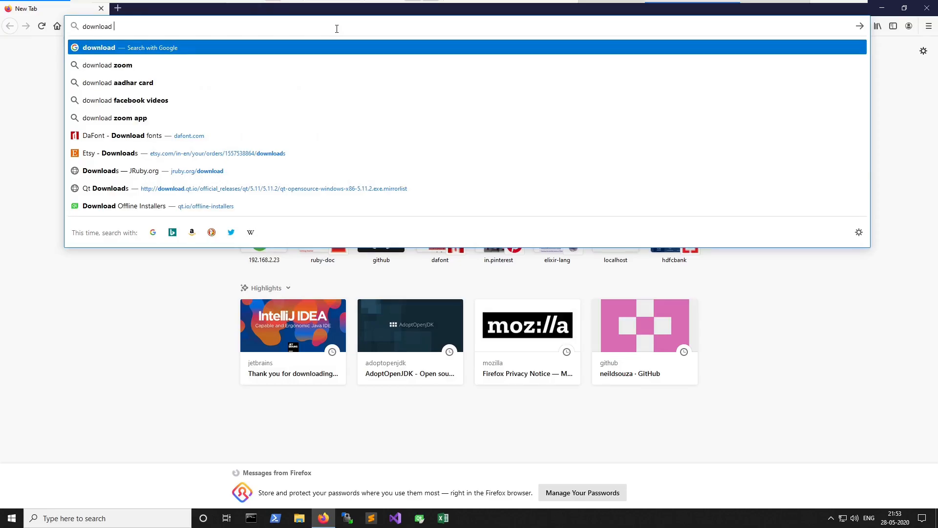
{"action": "type", "text": "openjdk"}
{"action": "key", "text": "Return"}
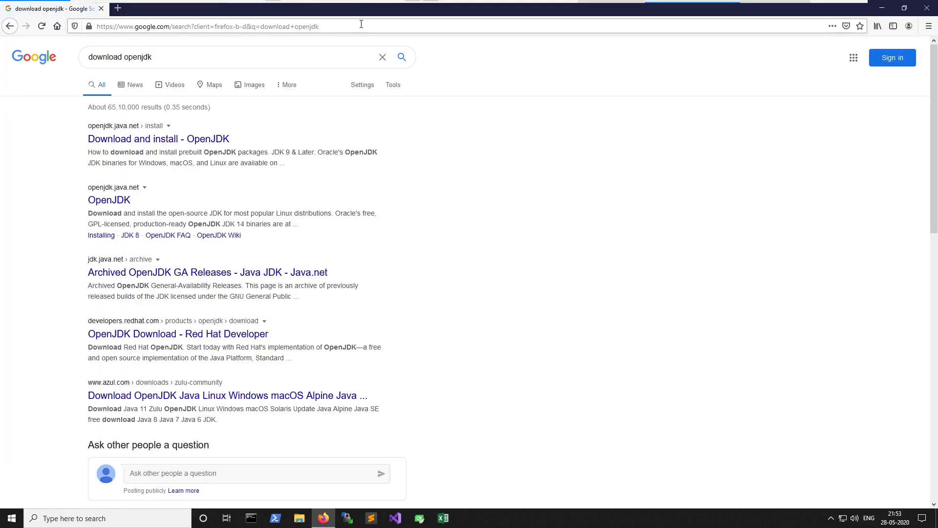
- Open the main AdoptOpenJDK site (adoptopenjdk.net) from the search results
{"action": "scroll", "coordinate": [645, 244], "scroll_direction": "down", "scroll_amount": 5}
{"action": "scroll", "coordinate": [644, 243], "scroll_direction": "down", "scroll_amount": 2}
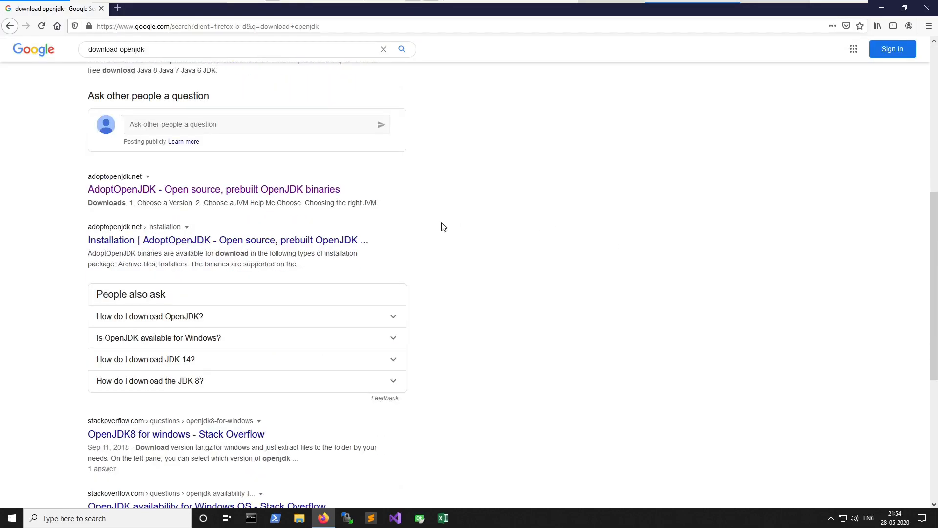
{"action": "left_click", "coordinate": [272, 190]}
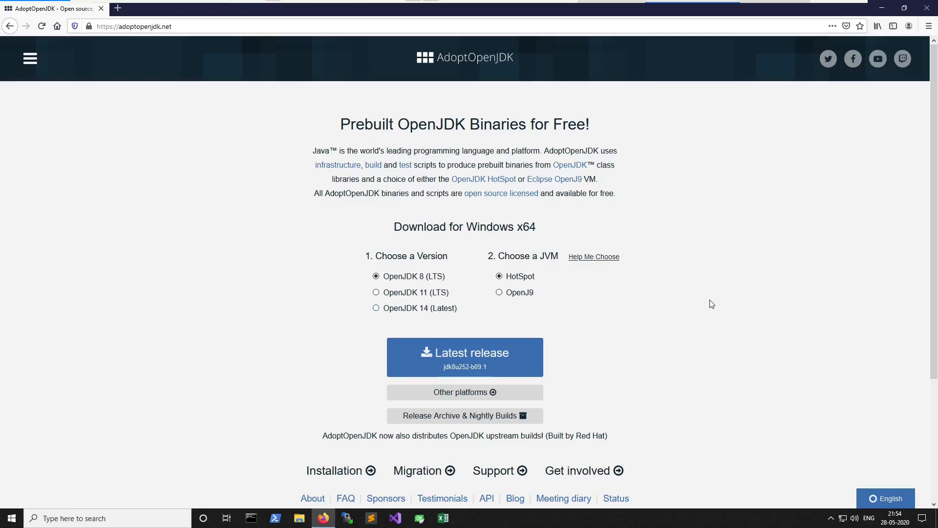
- Choose OpenJDK 14 (Latest) with the HotSpot JVM and save the latest Windows x64 release installer
{"action": "left_click", "coordinate": [376, 308]}
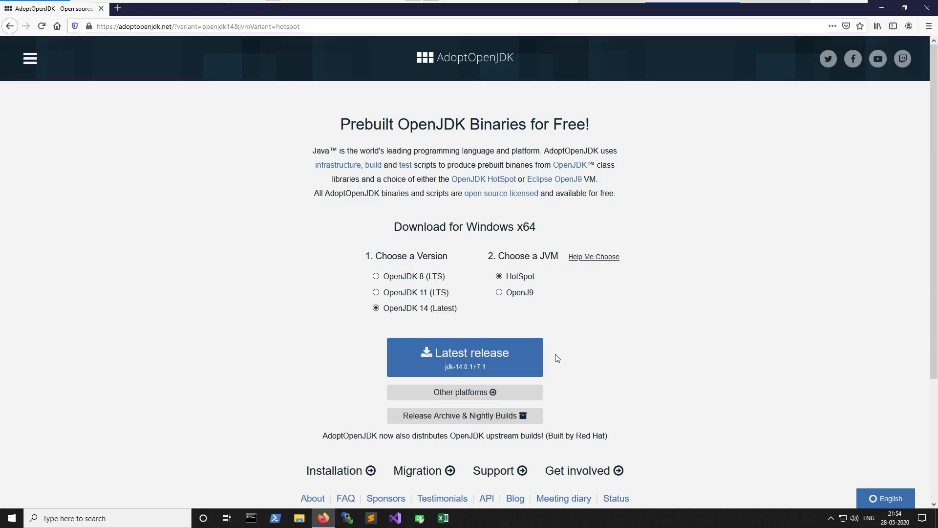
{"action": "left_click", "coordinate": [489, 357]}
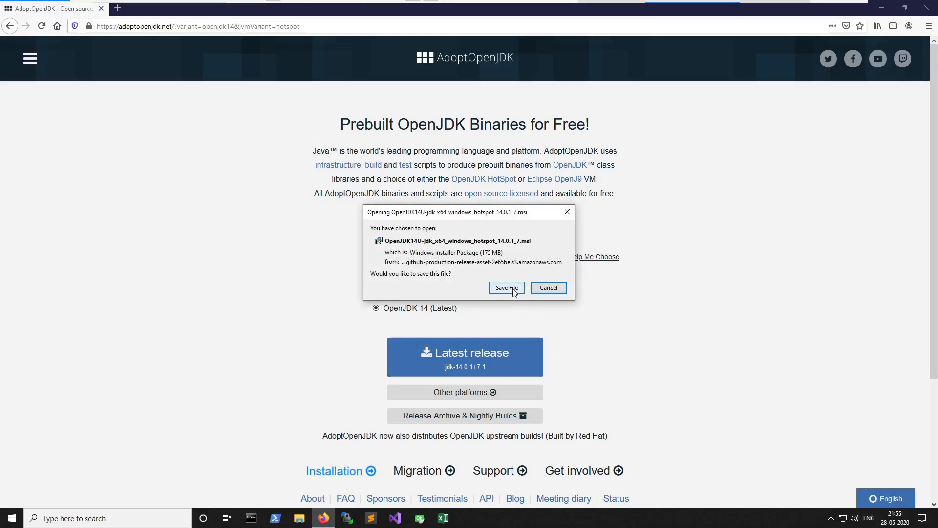
{"action": "left_click", "coordinate": [513, 290]}
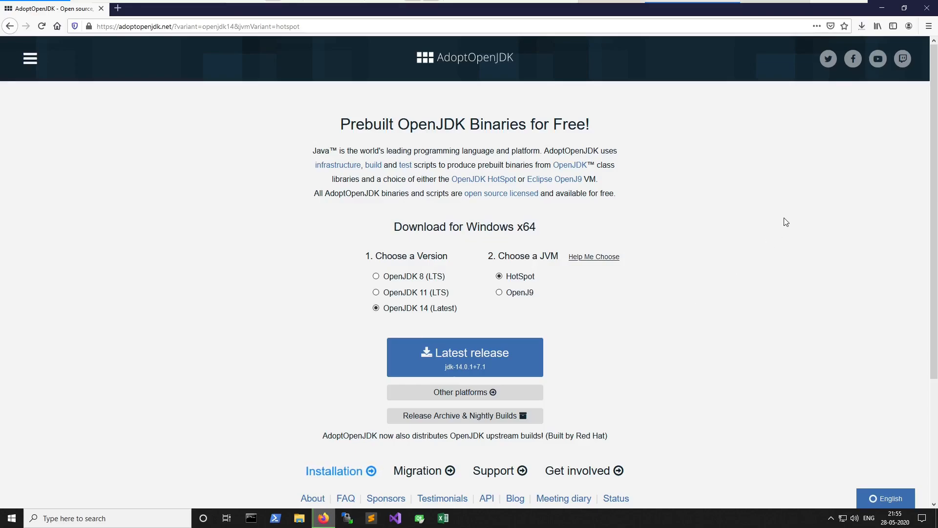
- Cancel the running OpenJDK 14 download and clear it from the downloads list
{"action": "left_click", "coordinate": [861, 26]}
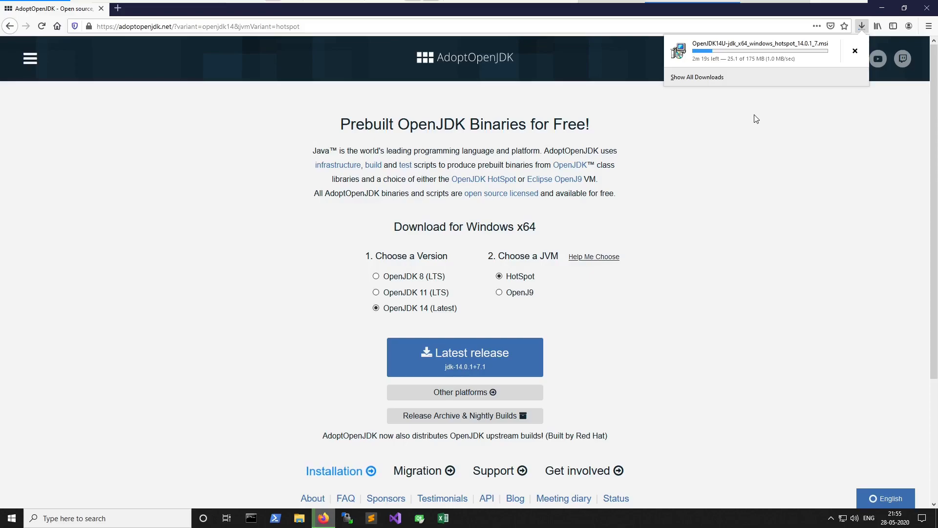
{"action": "left_click", "coordinate": [853, 52]}
{"action": "left_click", "coordinate": [716, 80]}
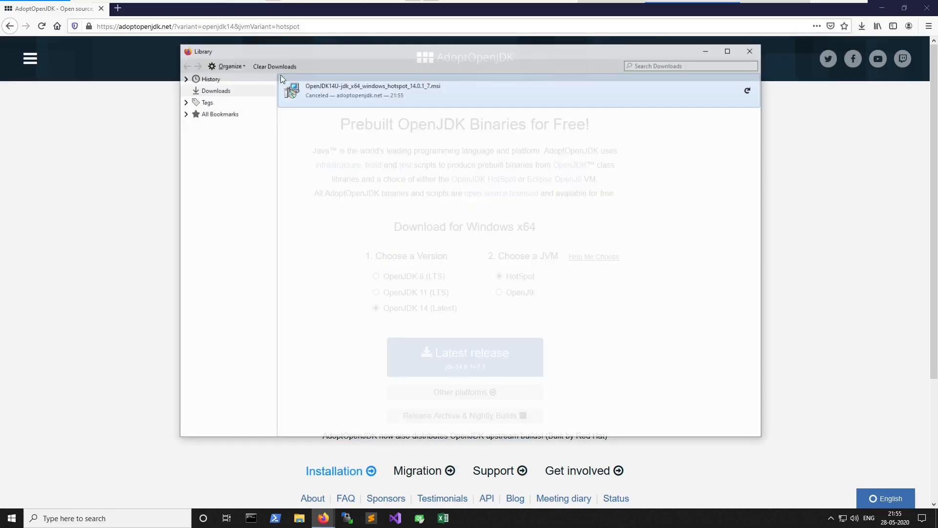
{"action": "left_click", "coordinate": [270, 65]}
{"action": "left_click", "coordinate": [757, 50]}
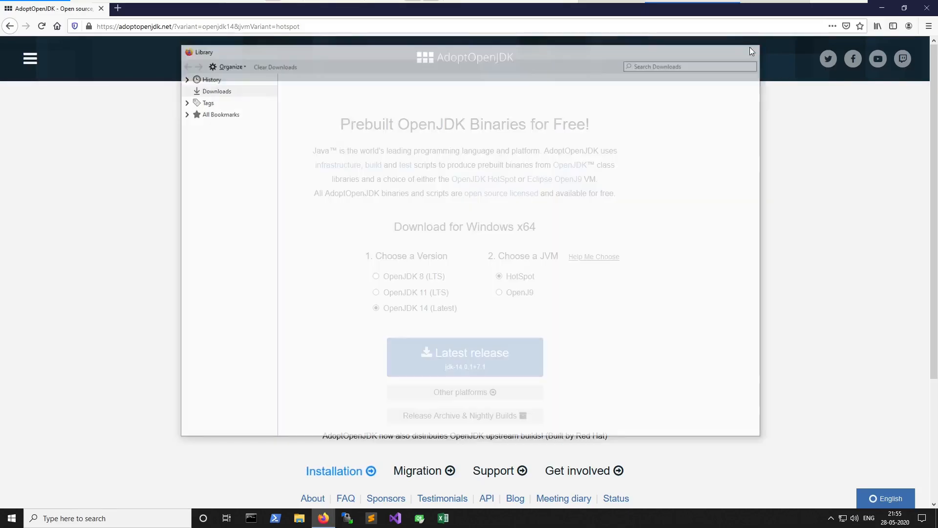
- Search the web for "intellij"
{"action": "left_click", "coordinate": [426, 21]}
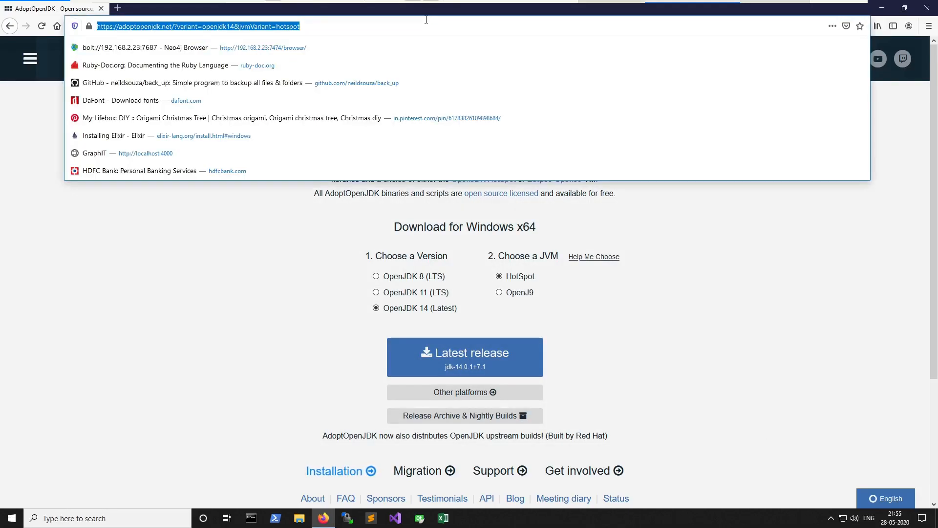
{"action": "type", "text": "intellij"}
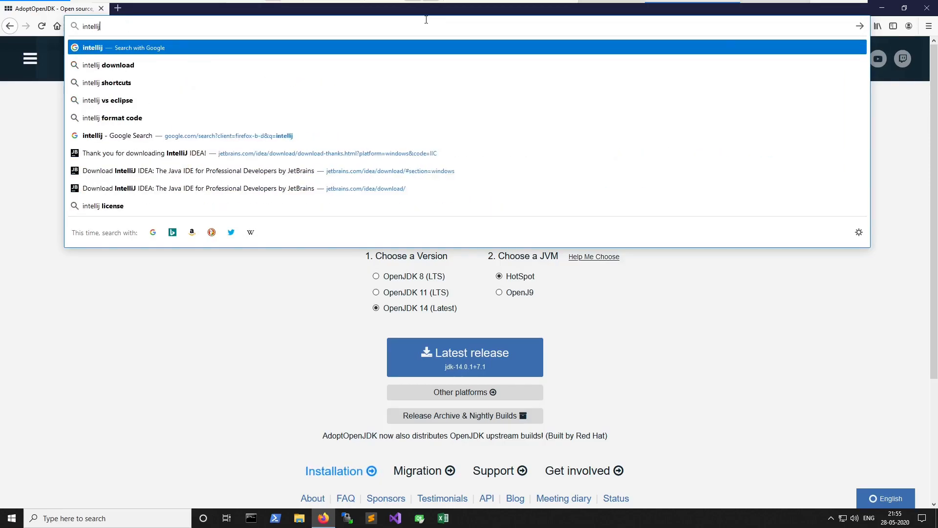
{"action": "key", "text": "Return"}
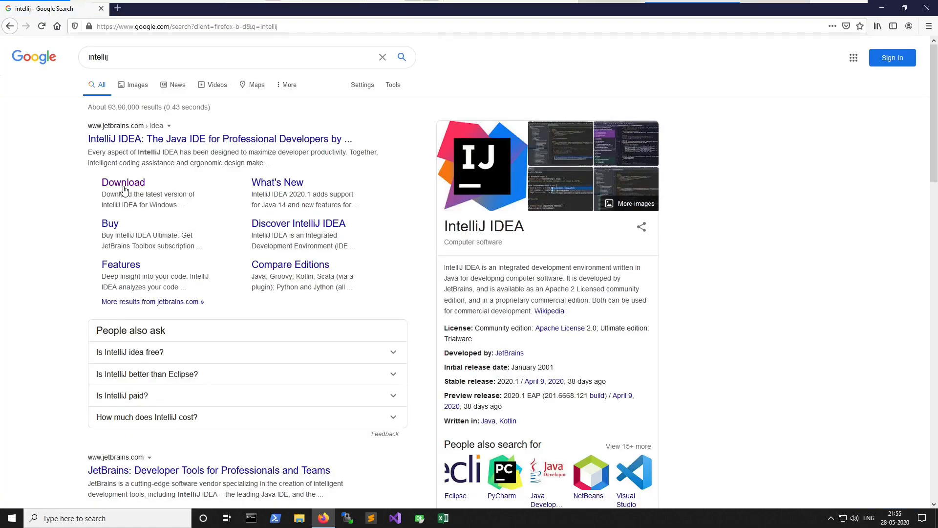
- Go to the IntelliJ IDEA download page and save the Community edition's Windows .exe installer
{"action": "left_click", "coordinate": [123, 190]}
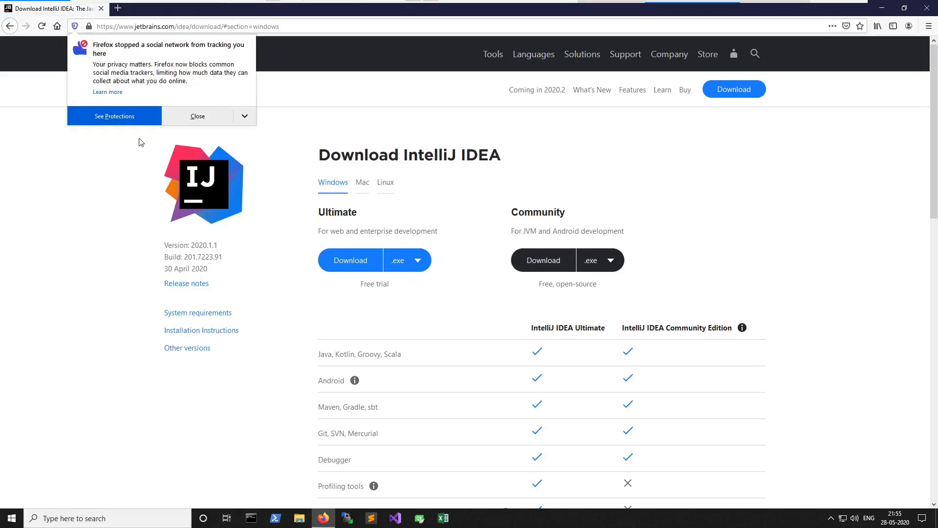
{"action": "left_click", "coordinate": [210, 116]}
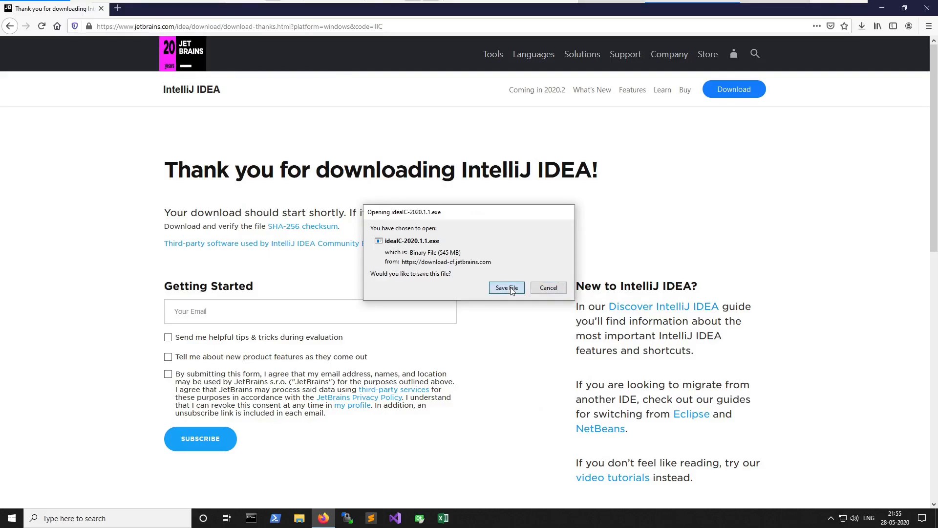
{"action": "left_click", "coordinate": [508, 288]}
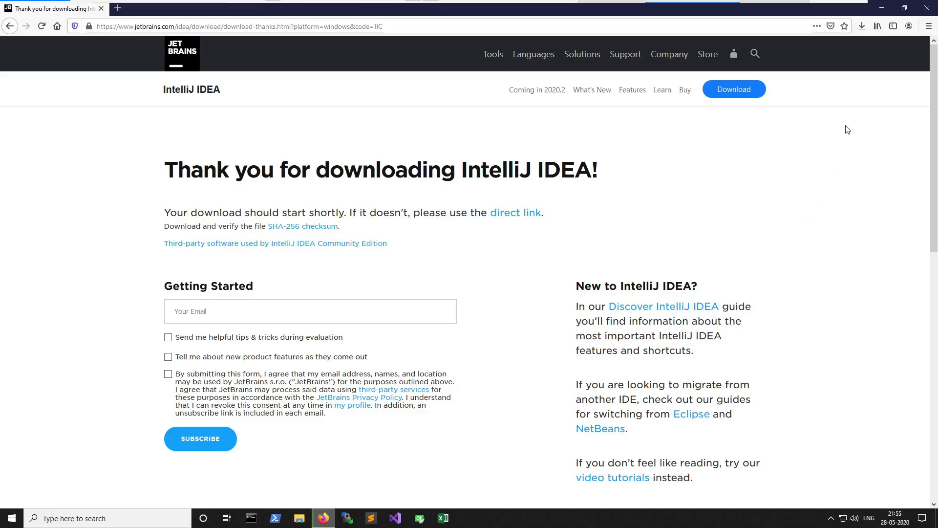
- Cancel the IntelliJ IDEA download, clear it from the downloads list and close the browser
{"action": "left_click", "coordinate": [861, 27]}
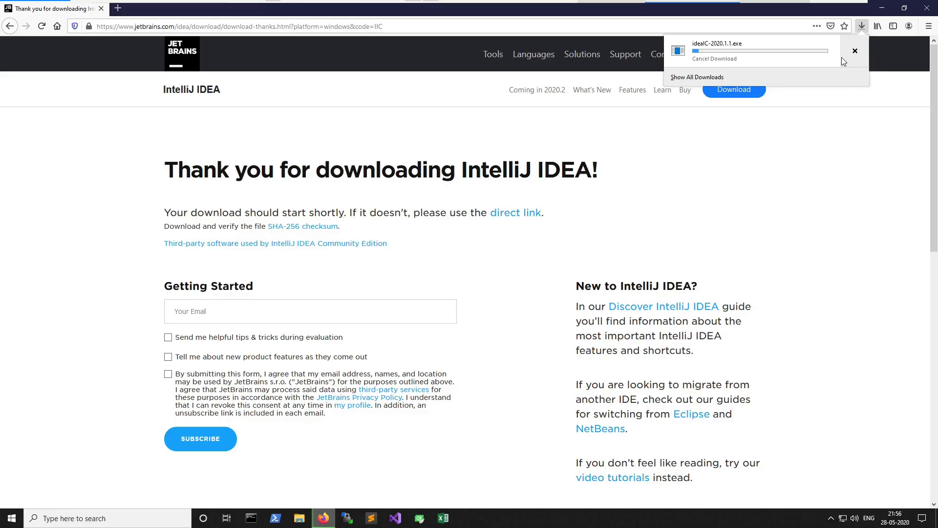
{"action": "left_click", "coordinate": [856, 53]}
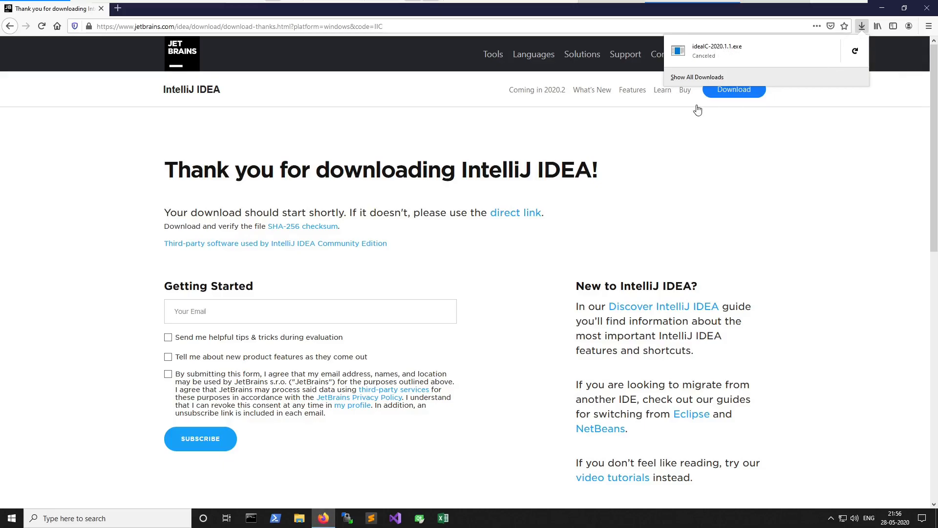
{"action": "left_click", "coordinate": [698, 77]}
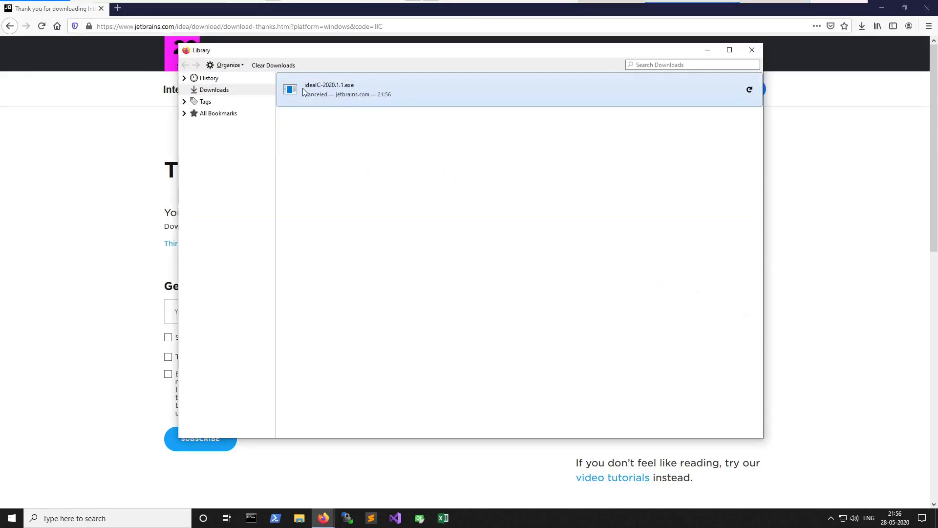
{"action": "left_click", "coordinate": [273, 65]}
{"action": "left_click", "coordinate": [751, 50]}
{"action": "left_click", "coordinate": [926, 8]}
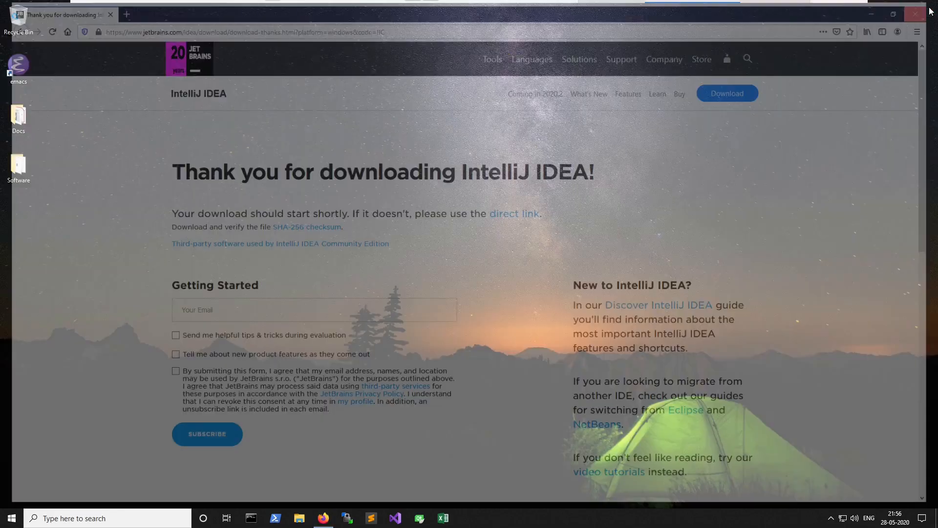
- Open the desktop's Software folder and launch the OpenJDK14U-jdk_x64_windows_hotspot_14.0.1_7.msi installer
{"action": "double_click", "coordinate": [20, 178]}
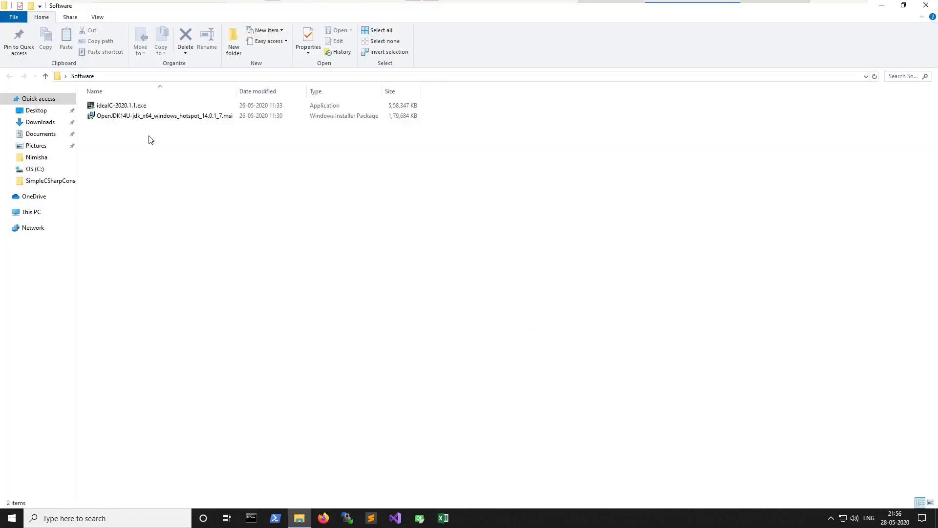
{"action": "left_click", "coordinate": [145, 119]}
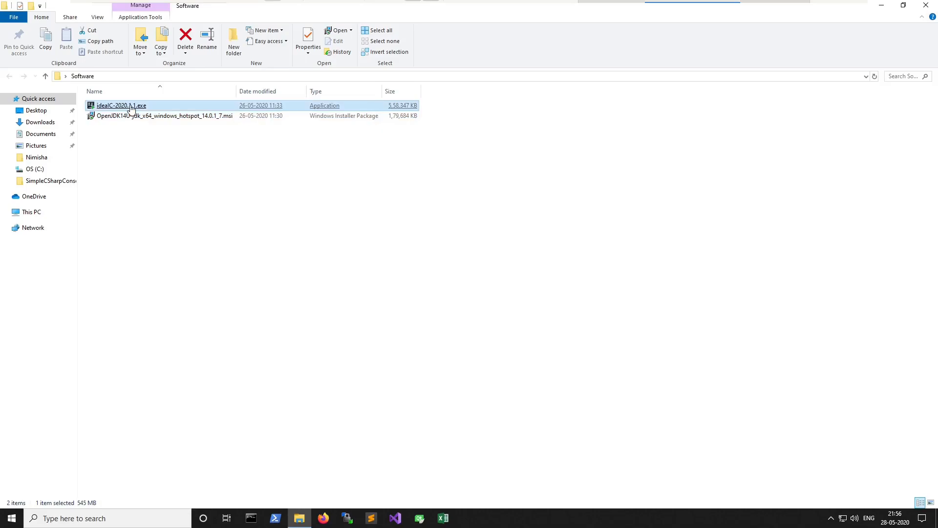
{"action": "left_click", "coordinate": [161, 157]}
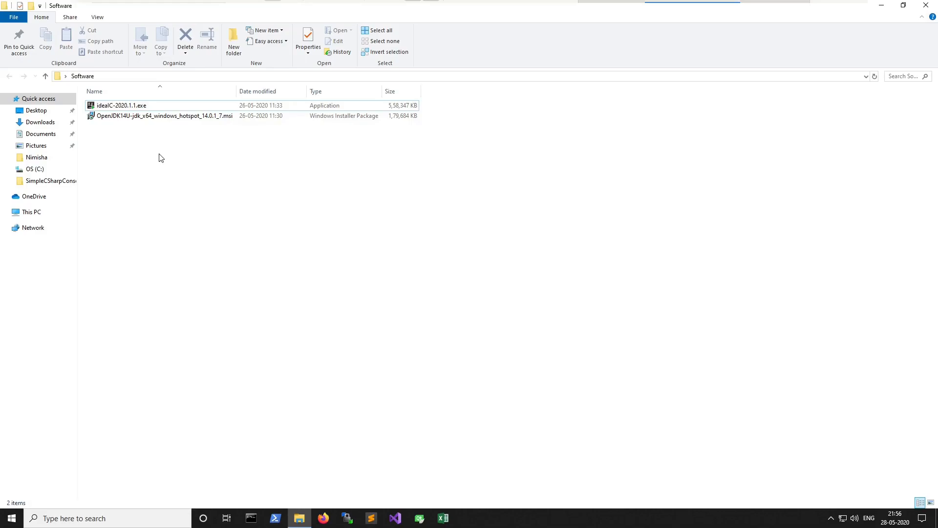
{"action": "left_click", "coordinate": [166, 117]}
{"action": "left_click", "coordinate": [165, 118]}
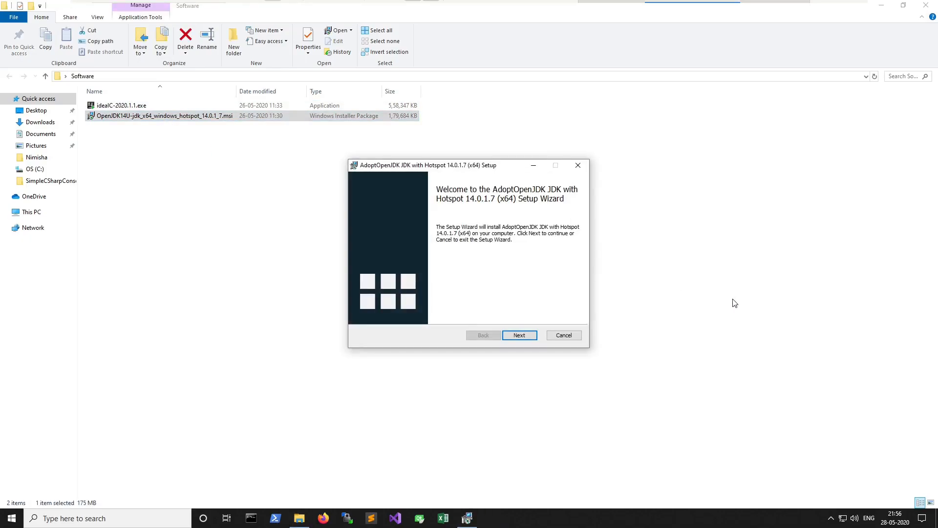
- Accept the AdoptOpenJDK license terms and set the entire JDK with Hotspot feature to install on the local hard drive
{"action": "left_click", "coordinate": [520, 339]}
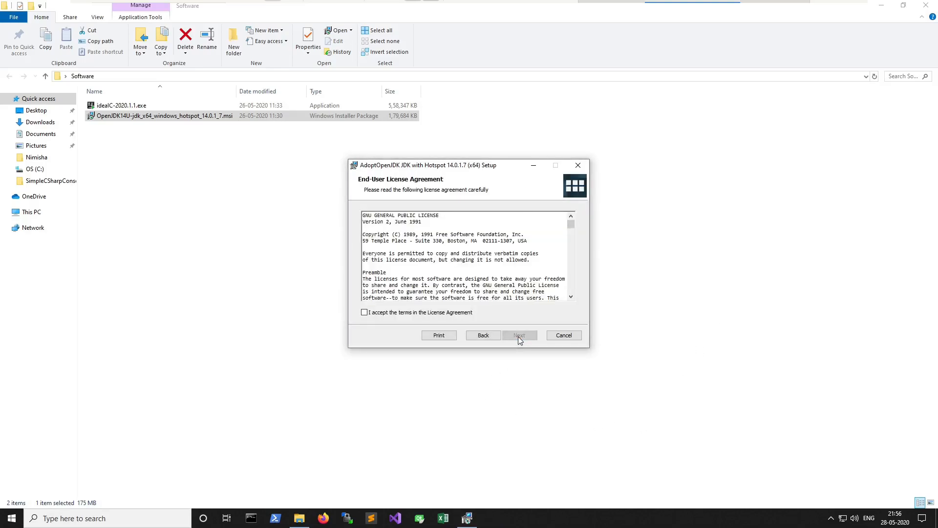
{"action": "left_click", "coordinate": [423, 313]}
{"action": "left_click", "coordinate": [526, 339]}
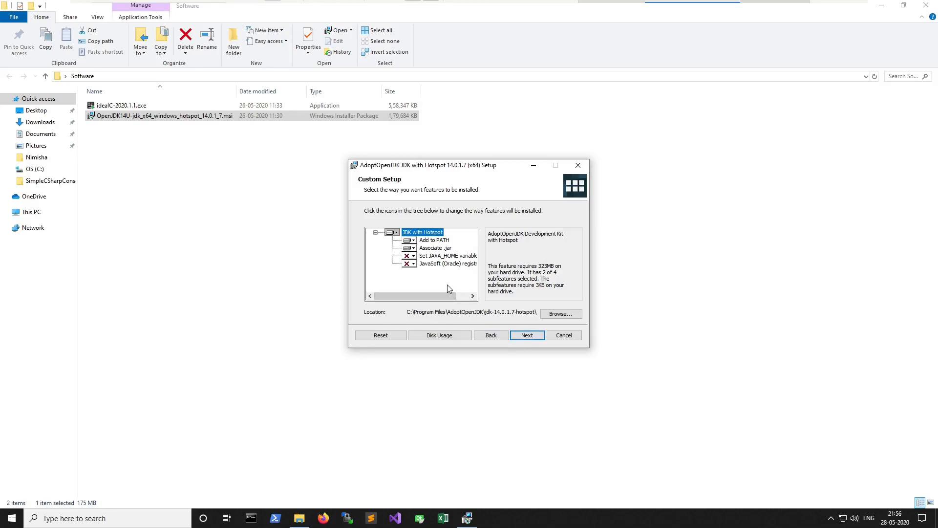
{"action": "left_click", "coordinate": [396, 233]}
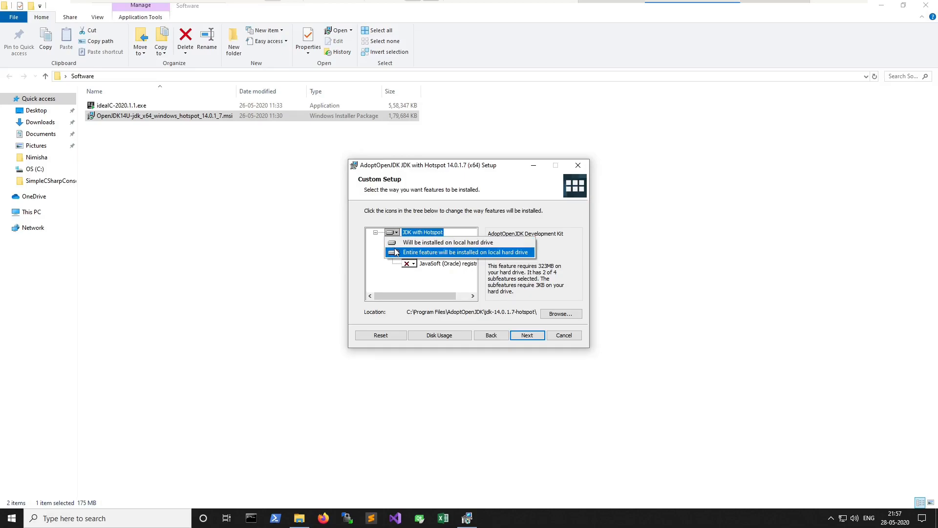
{"action": "left_click", "coordinate": [397, 252]}
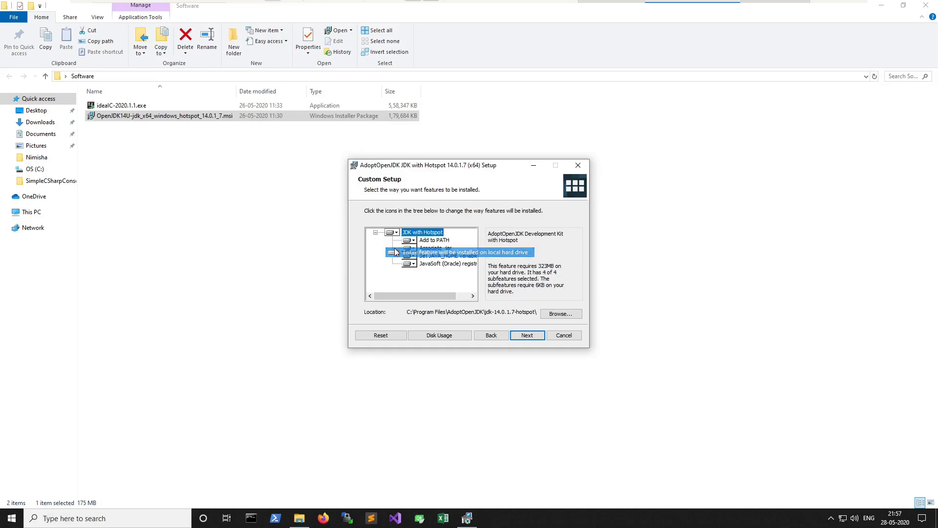
- Run the AdoptOpenJDK installation, allow it to make changes to the device, and finish the setup wizard
{"action": "left_click", "coordinate": [526, 337]}
{"action": "left_click", "coordinate": [526, 336]}
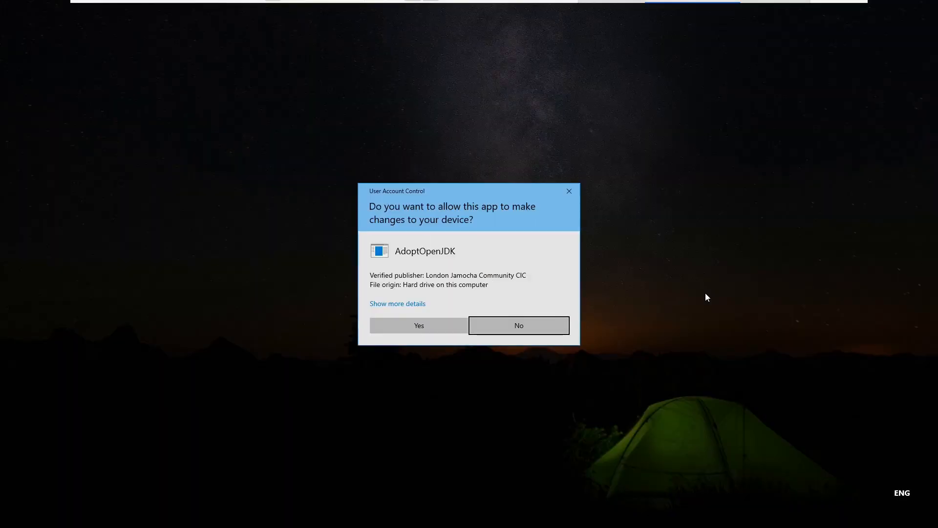
{"action": "left_click", "coordinate": [427, 328]}
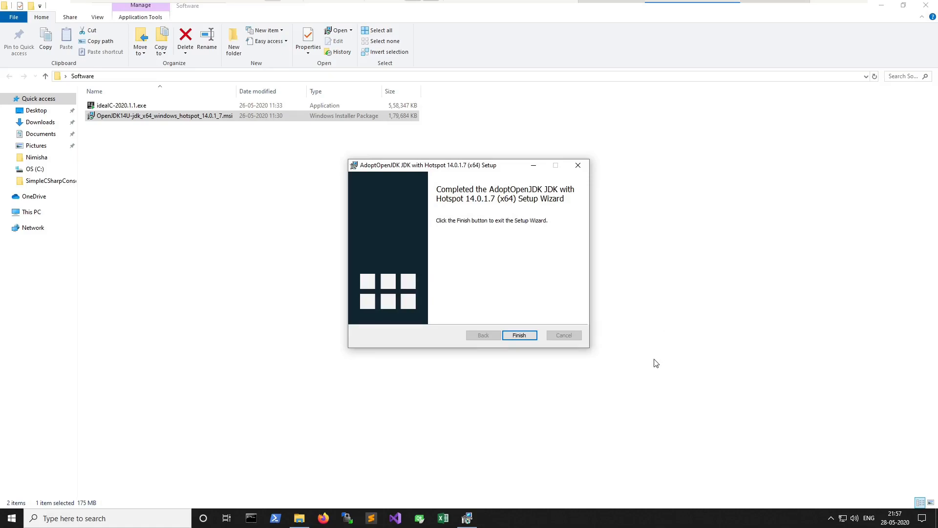
{"action": "left_click", "coordinate": [520, 336]}
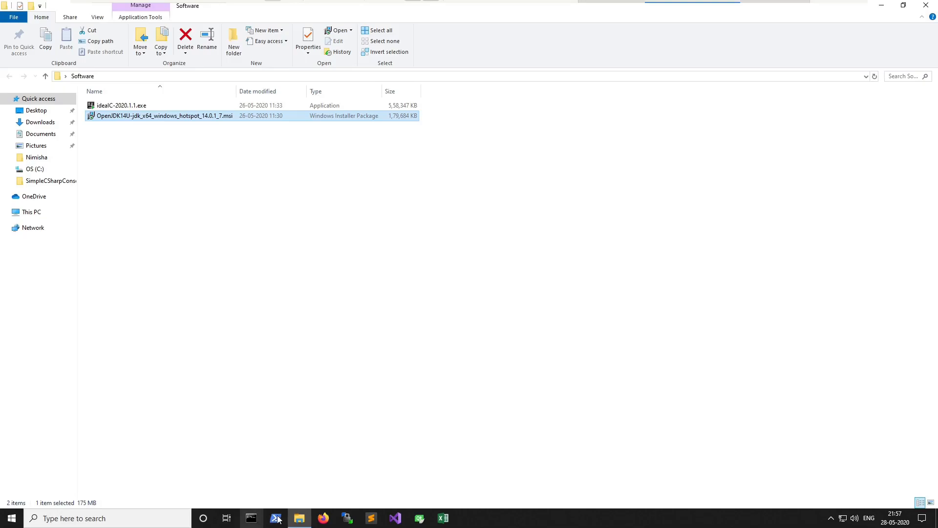
{"action": "left_click", "coordinate": [128, 514]}
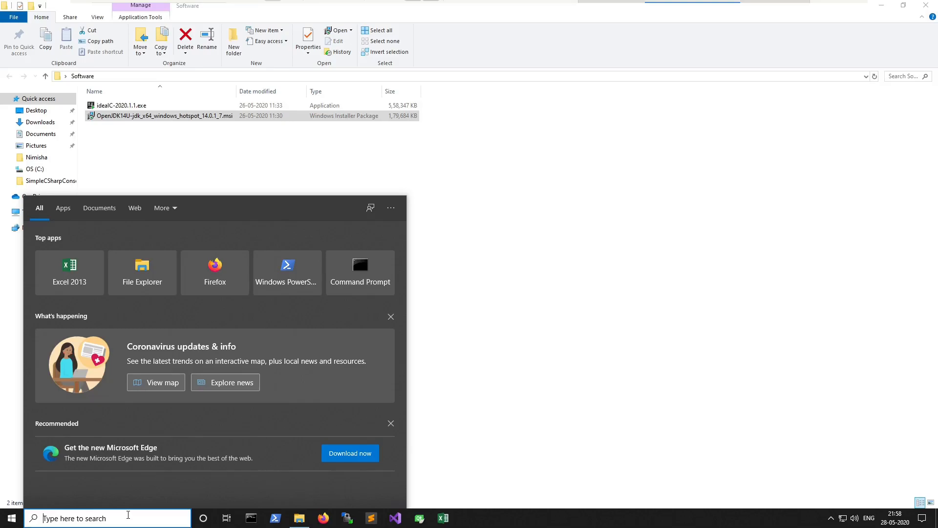
{"action": "type", "text": "power"}
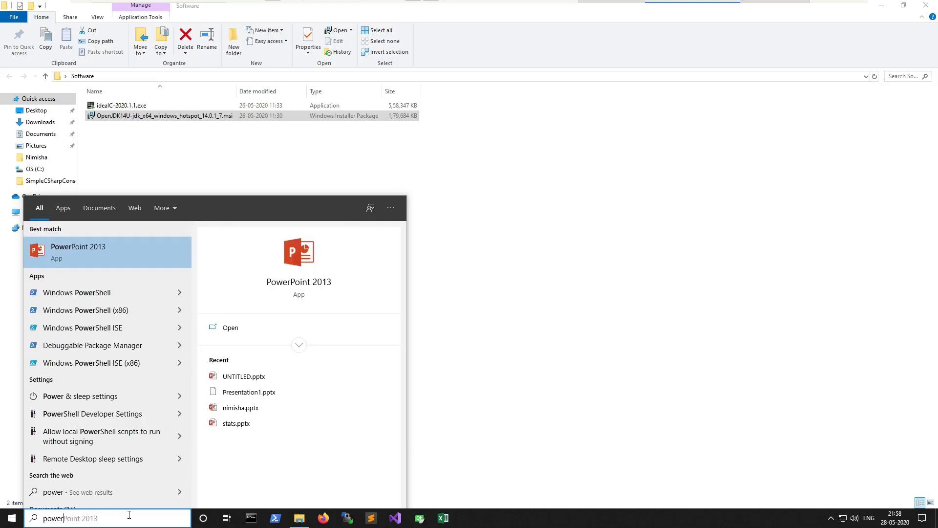
{"action": "type", "text": "shell"}
{"action": "key", "text": "Return"}
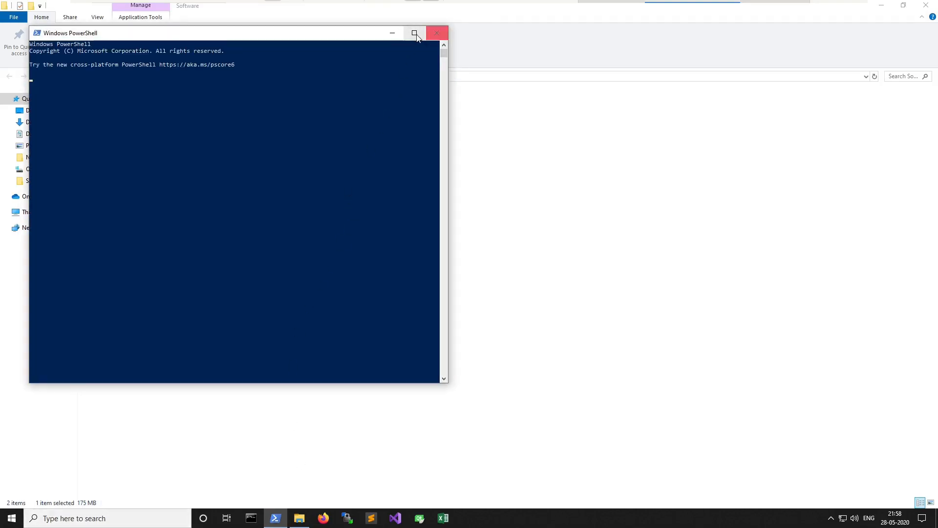
{"action": "left_click", "coordinate": [428, 35]}
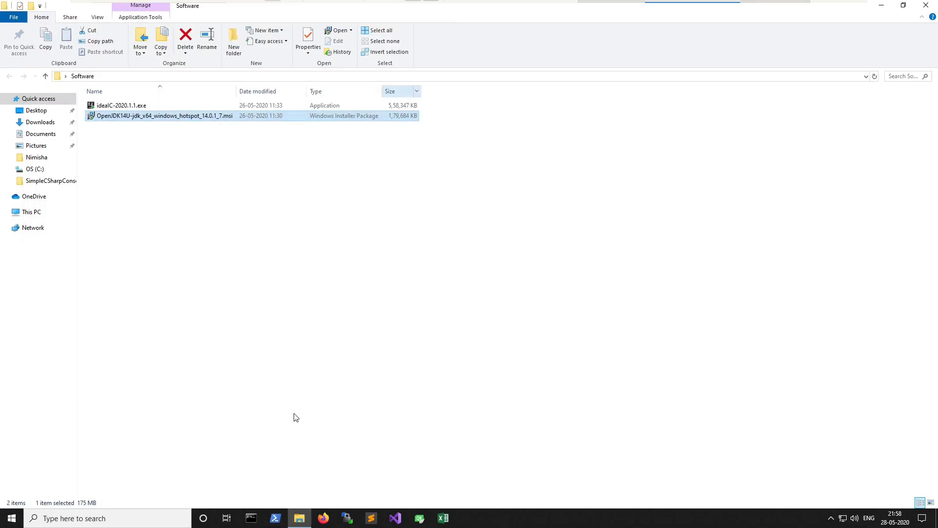
- Open Windows PowerShell, check the installed Java version with java -version, and close PowerShell
{"action": "left_click", "coordinate": [275, 518]}
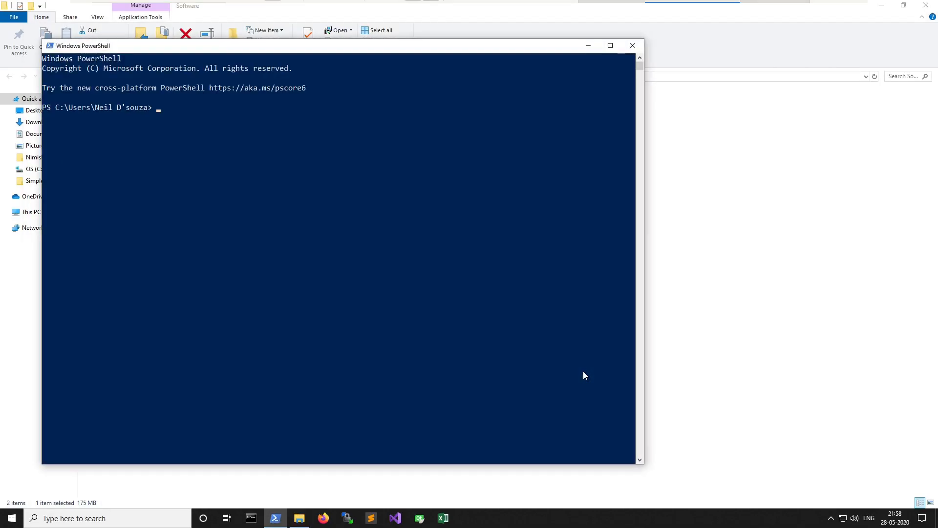
{"action": "type", "text": "java -version"}
{"action": "key", "text": "Return"}
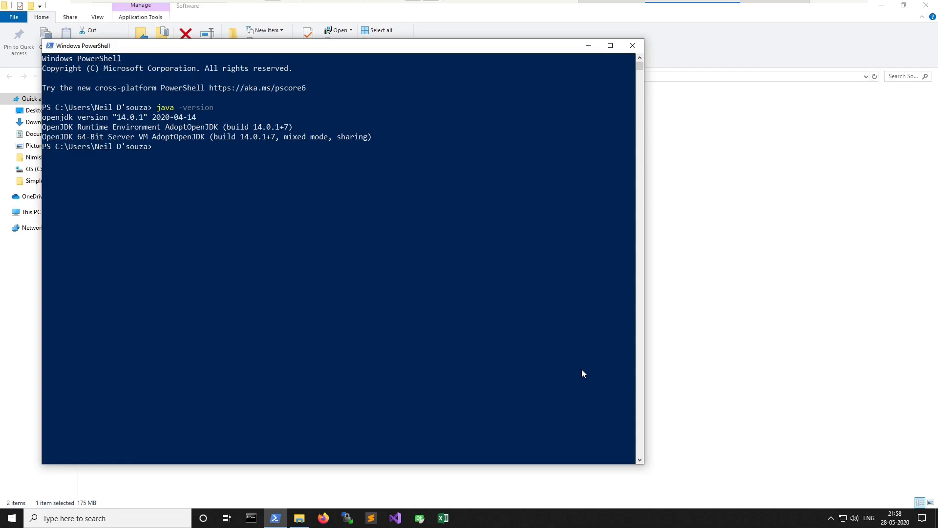
{"action": "left_click", "coordinate": [632, 46]}
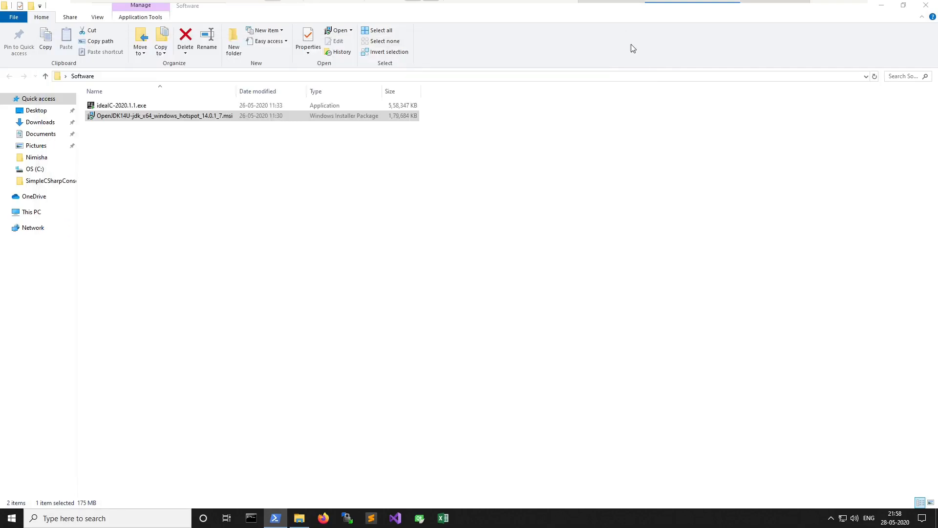
- Launch the ideaIC-2020.1.1.exe installer, close the Software folder and allow the installer to make changes to the device
{"action": "left_click", "coordinate": [549, 187]}
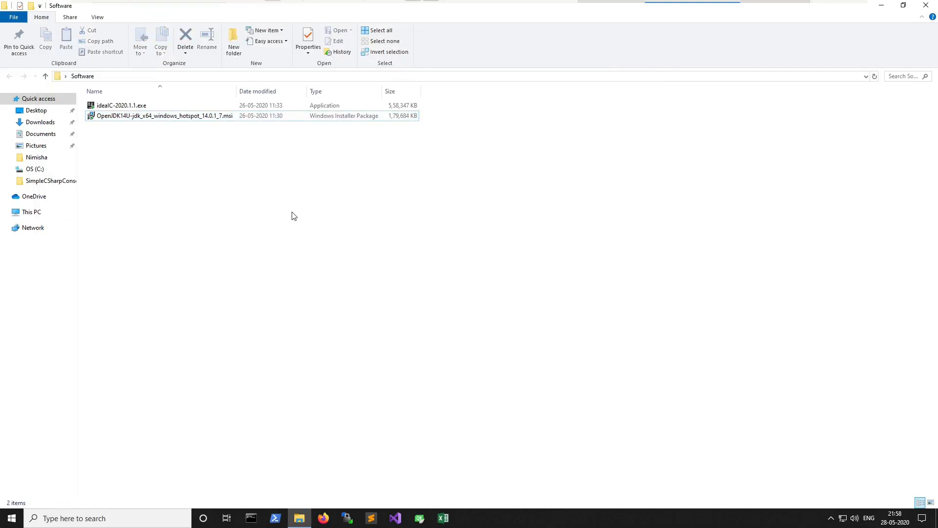
{"action": "double_click", "coordinate": [130, 108]}
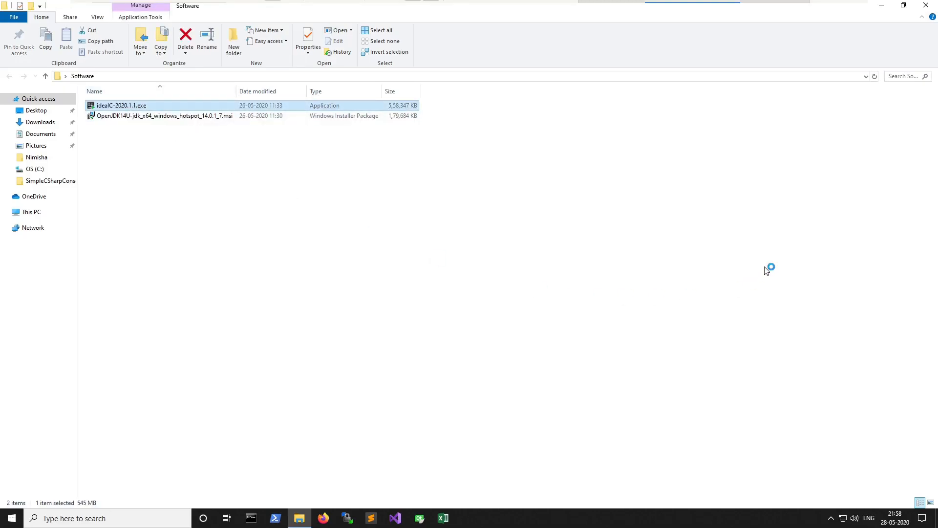
{"action": "left_click", "coordinate": [925, 6]}
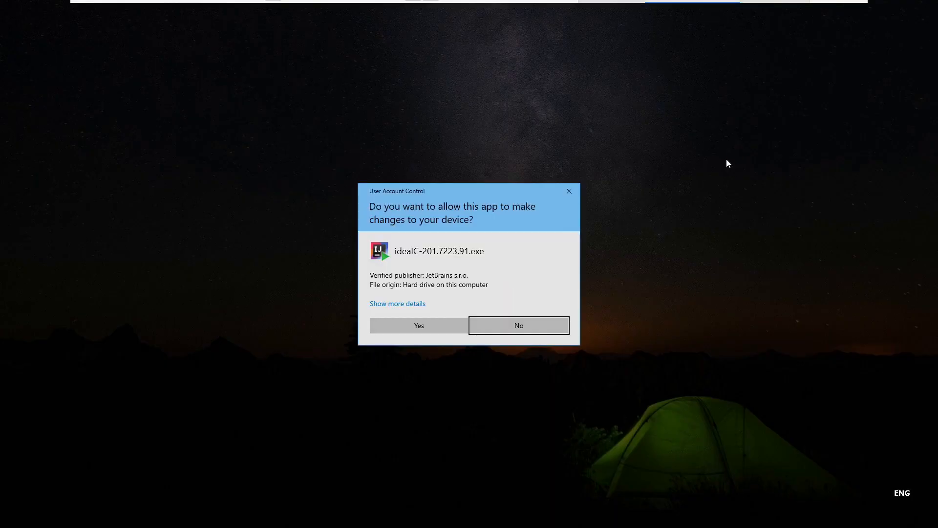
{"action": "left_click", "coordinate": [404, 319]}
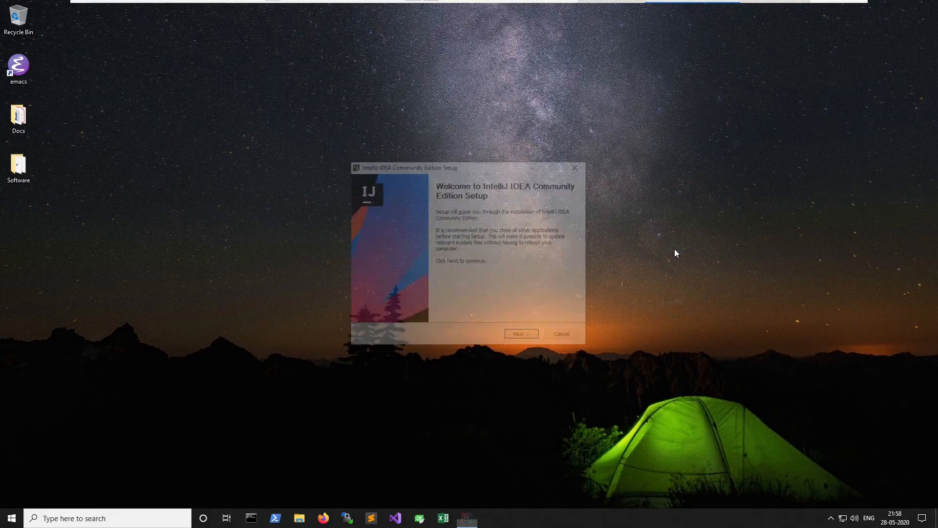
- Keep the default install location and enable the 64-bit launcher shortcut, "Open Folder as Project", .java, .groovy, .kt and .kts associations, and launchers dir in PATH
{"action": "left_click", "coordinate": [523, 337]}
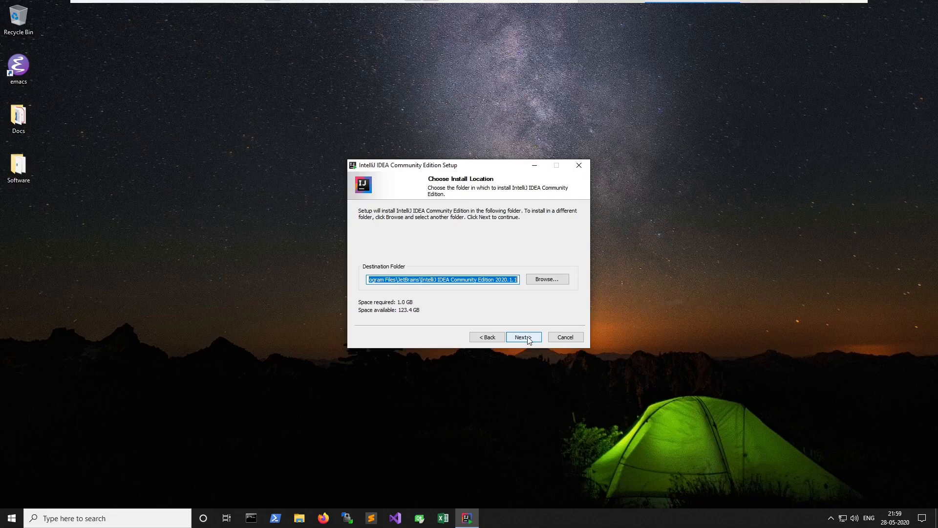
{"action": "left_click", "coordinate": [523, 337]}
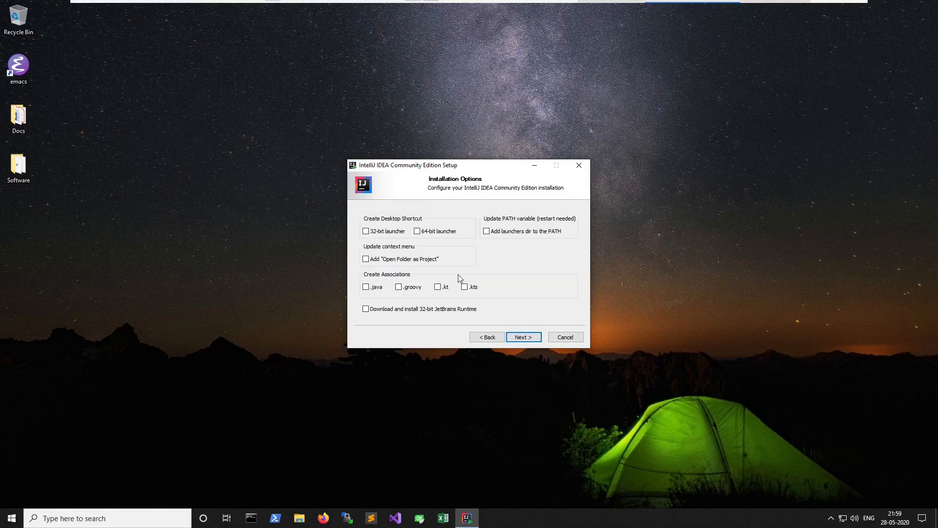
{"action": "left_click", "coordinate": [418, 231]}
{"action": "left_click", "coordinate": [366, 259]}
{"action": "left_click", "coordinate": [366, 288]}
{"action": "left_click", "coordinate": [398, 287]}
{"action": "left_click", "coordinate": [437, 287]}
{"action": "left_click", "coordinate": [465, 287]}
{"action": "left_click", "coordinate": [487, 232]}
- Run the IntelliJ IDEA Community Edition installation and finish the setup with the manual reboot later option
{"action": "left_click", "coordinate": [524, 339]}
{"action": "left_click", "coordinate": [524, 338]}
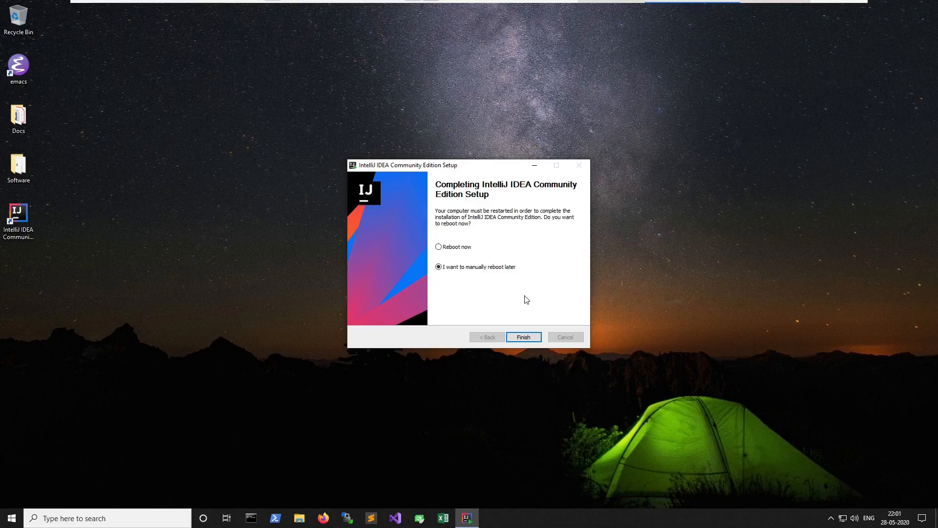
{"action": "left_click", "coordinate": [519, 338]}
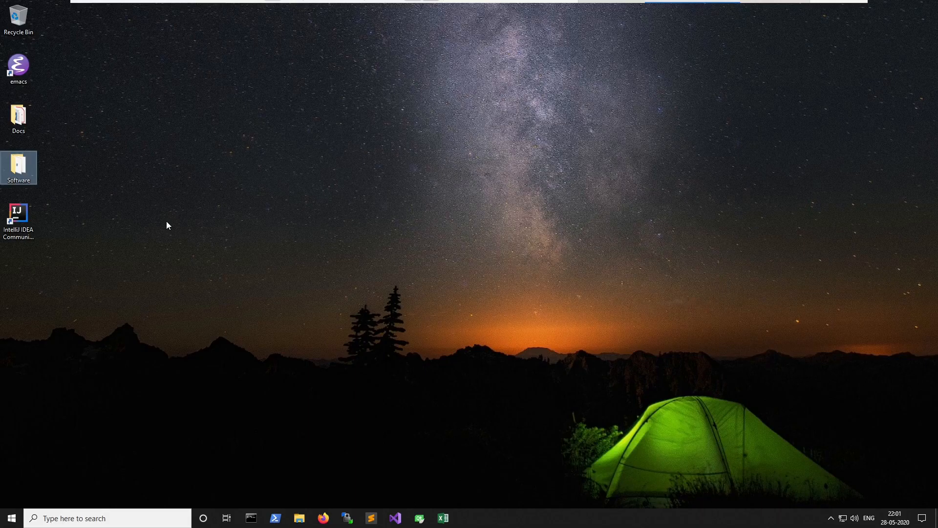
- Launch IntelliJ IDEA without importing settings and complete its initial customization with the Darcula theme and default plugins
{"action": "left_click", "coordinate": [42, 336]}
{"action": "left_click", "coordinate": [19, 229]}
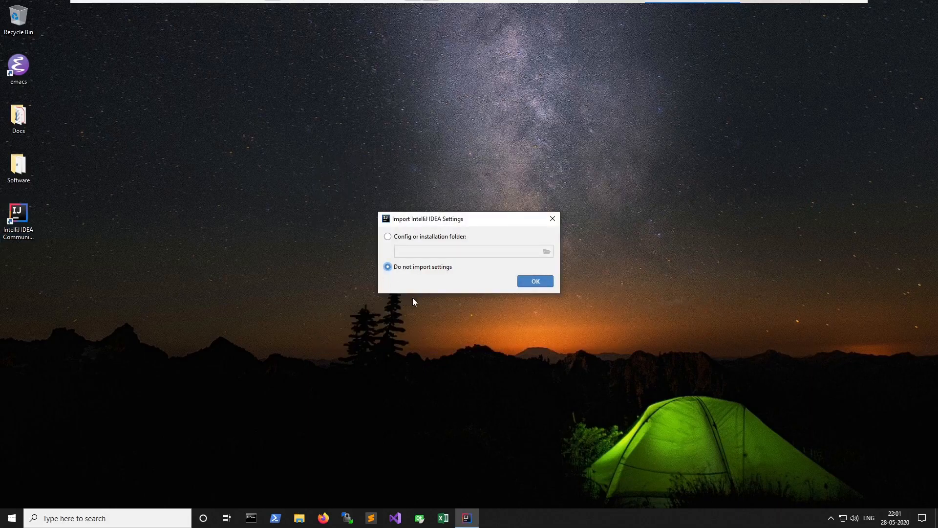
{"action": "left_click", "coordinate": [537, 282]}
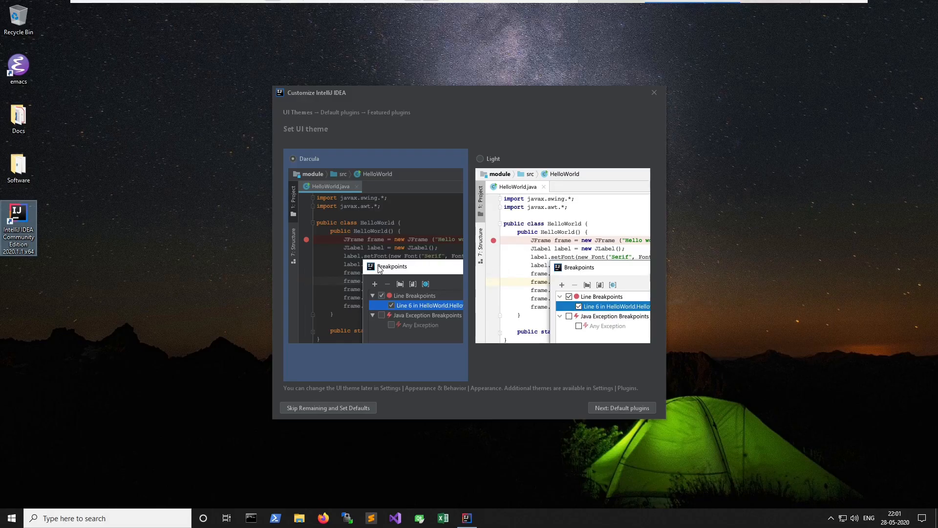
{"action": "left_click", "coordinate": [608, 408]}
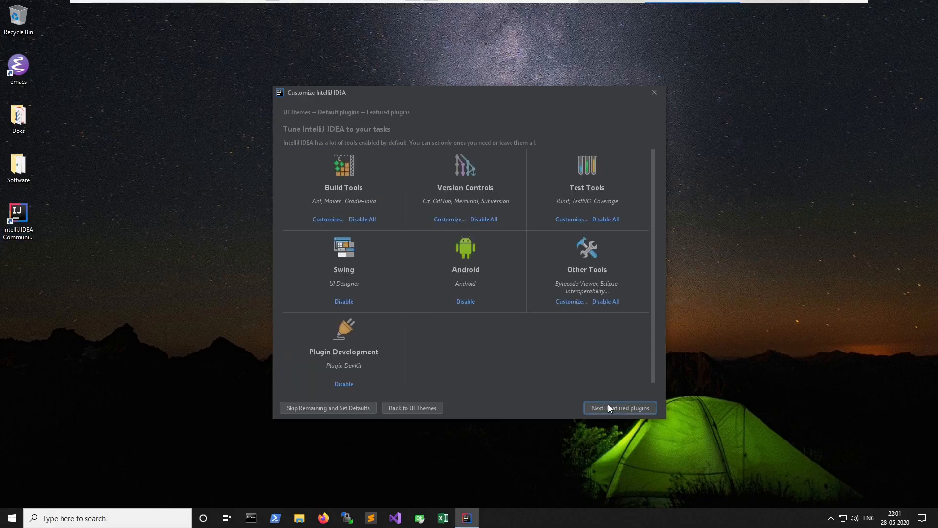
{"action": "left_click", "coordinate": [607, 408]}
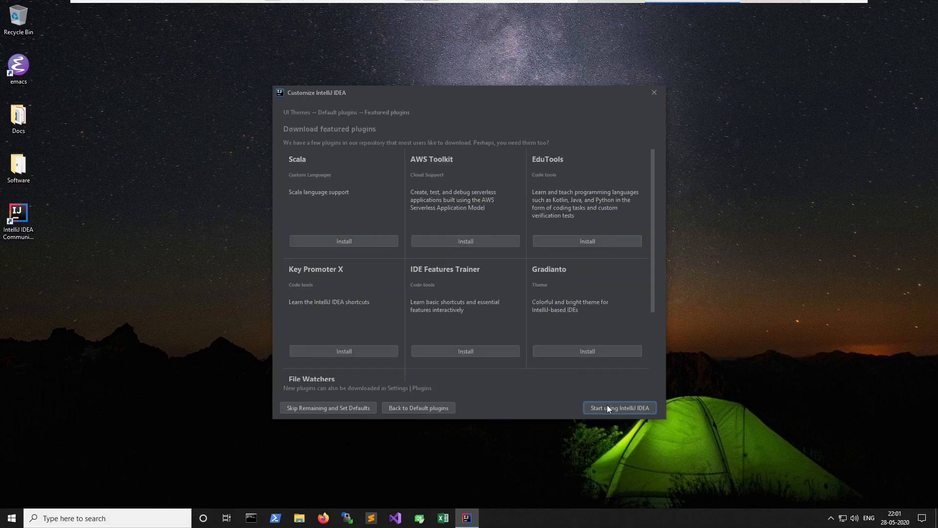
{"action": "left_click", "coordinate": [611, 408]}
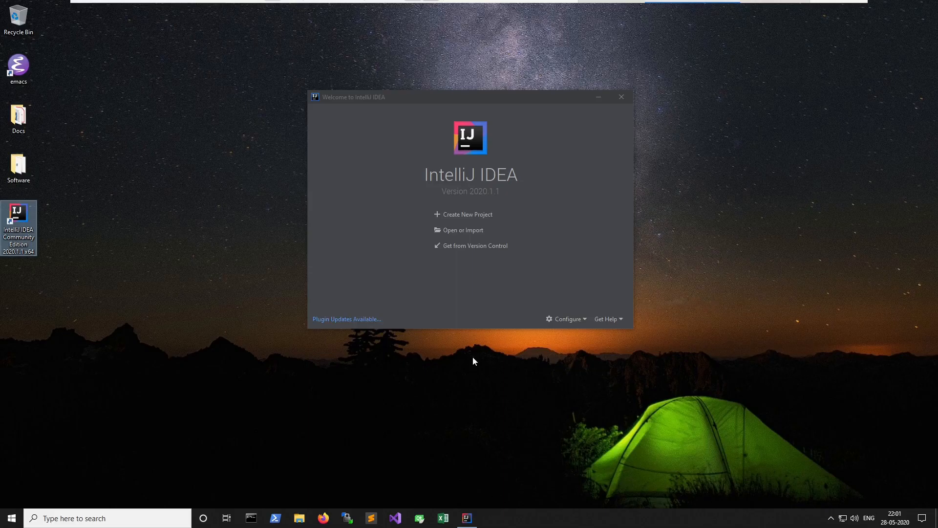
- Pin the running IntelliJ IDEA to the Windows taskbar
{"action": "right_click", "coordinate": [467, 522]}
{"action": "left_click", "coordinate": [467, 484]}
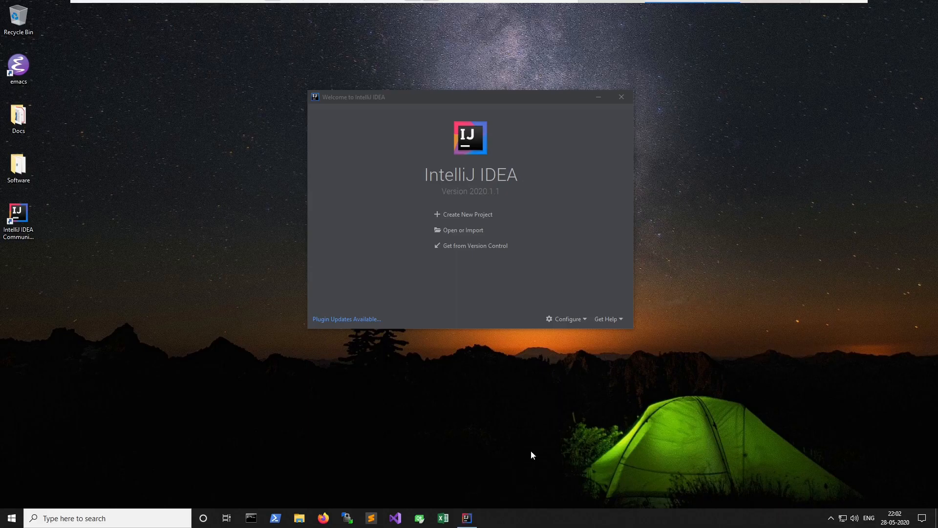
- Move the IntelliJ IDEA desktop shortcut to the Recycle Bin and empty the bin
{"action": "left_click_drag", "start_coordinate": [38, 230], "coordinate": [20, 18]}
{"action": "right_click", "coordinate": [24, 19]}
{"action": "left_click", "coordinate": [39, 38]}
{"action": "left_click", "coordinate": [508, 299]}
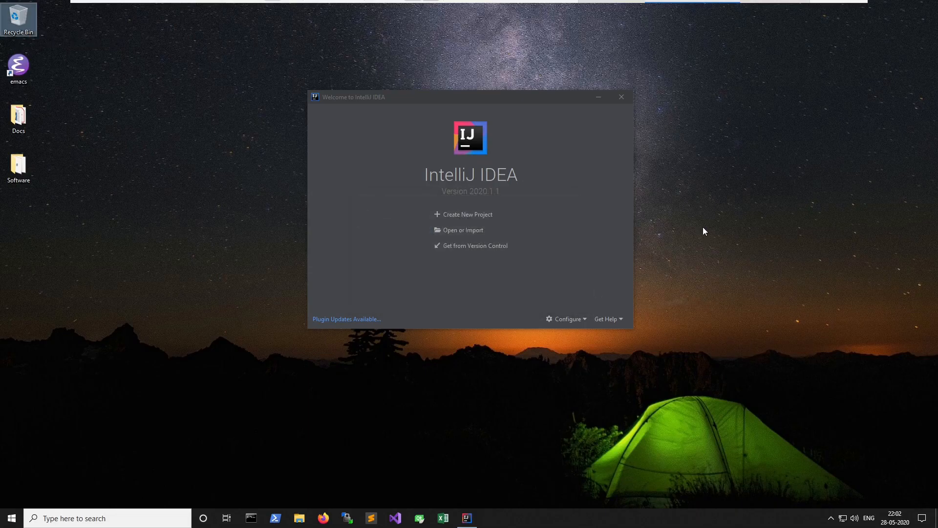
- Create a Java project named HelloWorldApp with project SDK 14 from the Command Line App template
{"action": "left_click", "coordinate": [430, 96]}
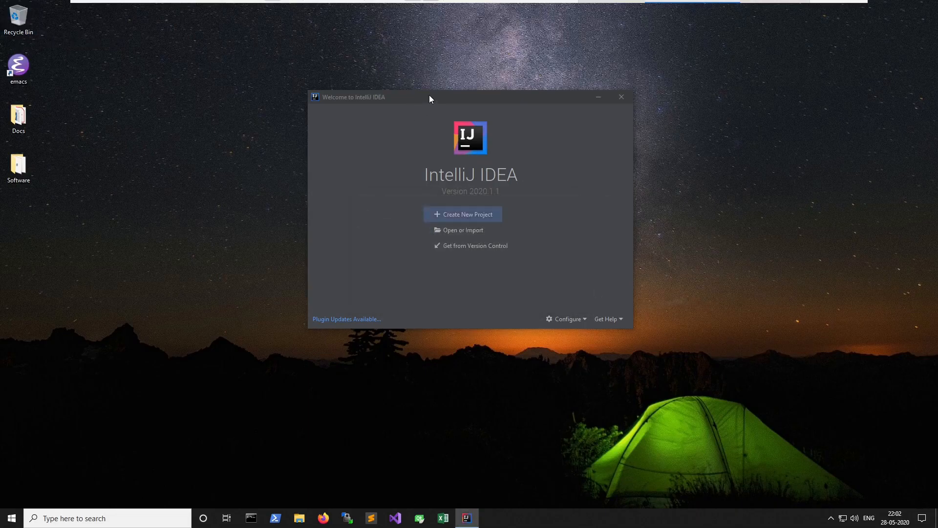
{"action": "left_click", "coordinate": [453, 216]}
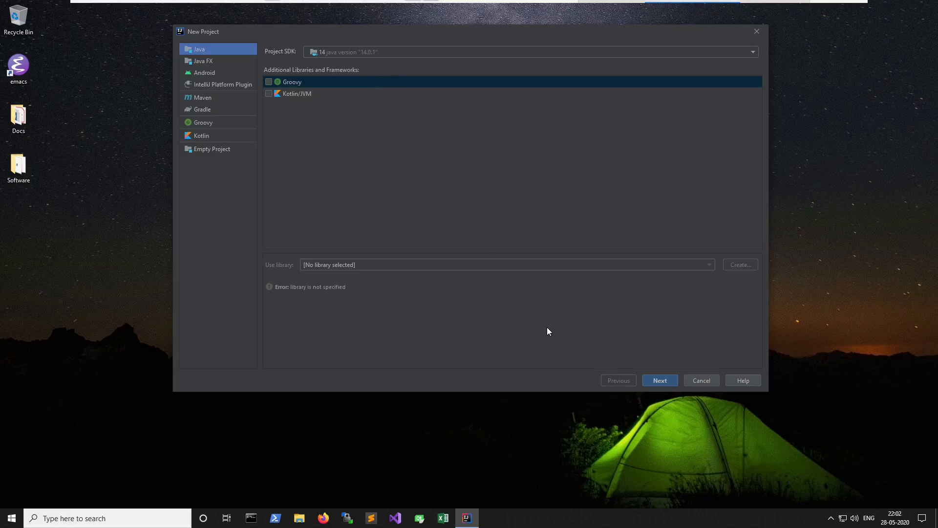
{"action": "left_click", "coordinate": [660, 380]}
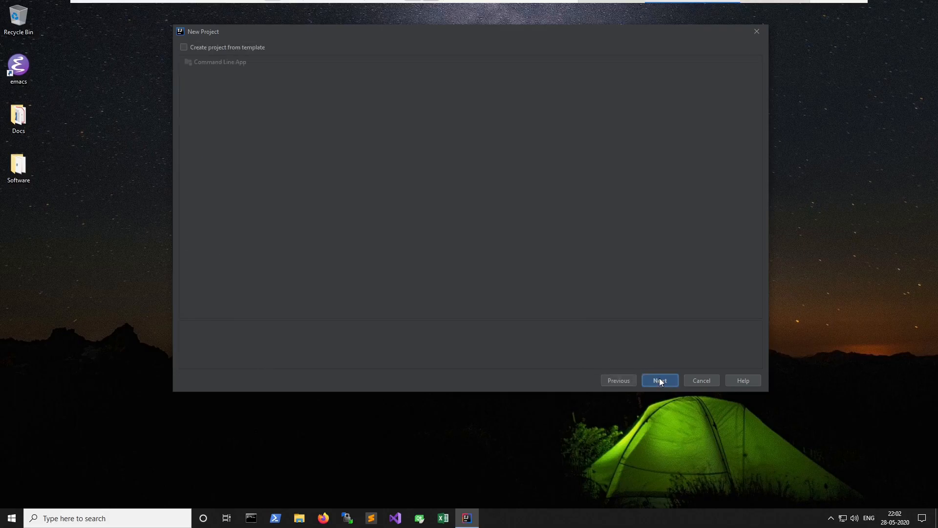
{"action": "left_click", "coordinate": [184, 48]}
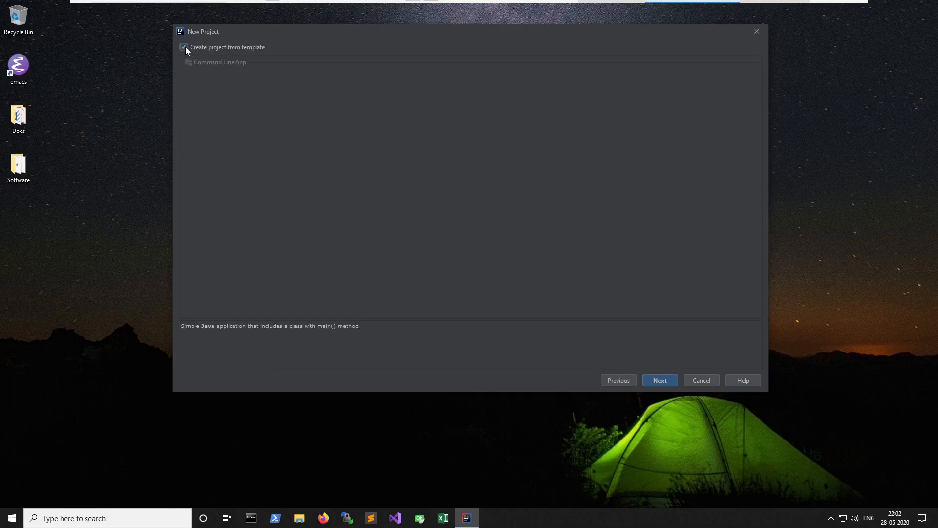
{"action": "left_click", "coordinate": [660, 381]}
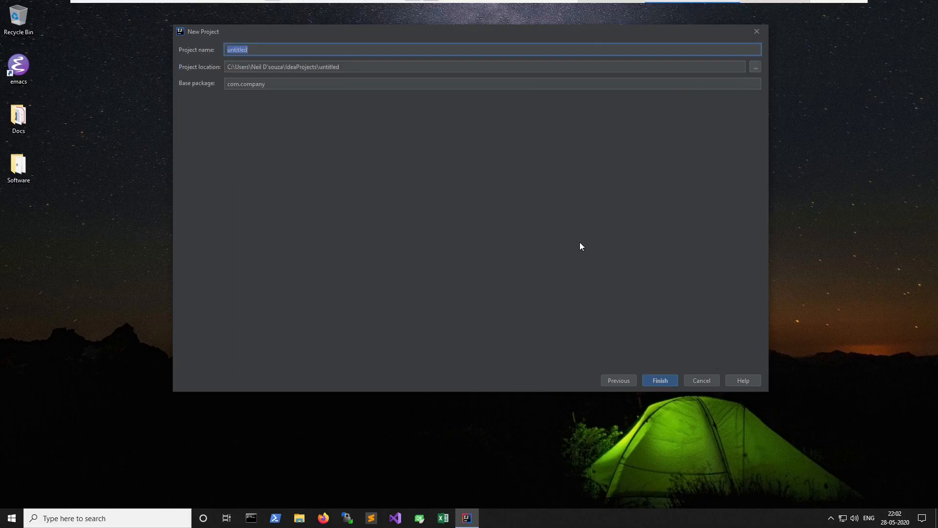
{"action": "type", "text": "HelloWorldApp"}
{"action": "left_click", "coordinate": [660, 380]}
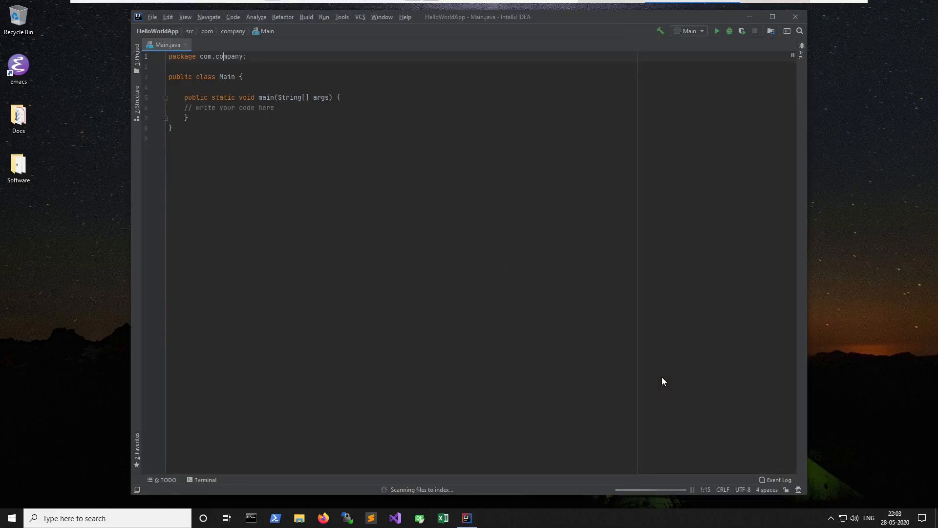
- Maximize the HelloWorldApp project window and close the Tip of the Day
{"action": "left_click", "coordinate": [773, 17]}
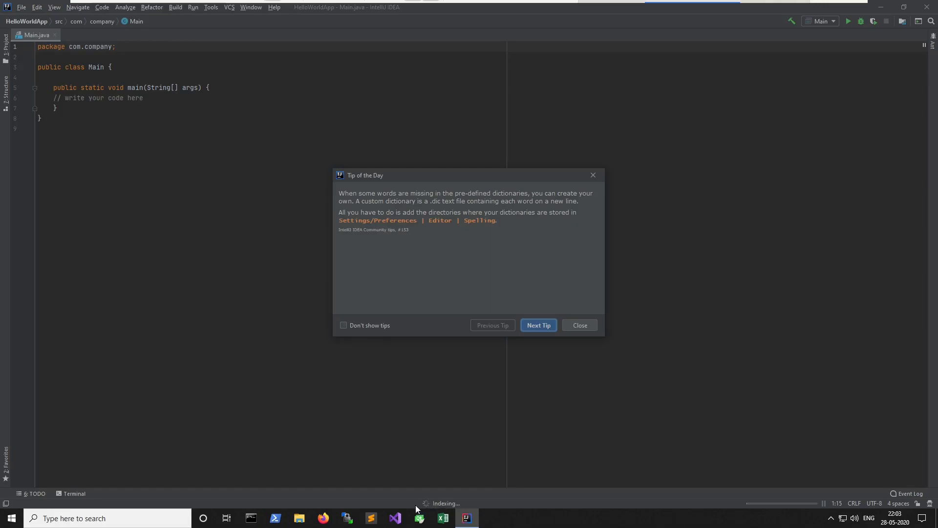
{"action": "left_click", "coordinate": [577, 326]}
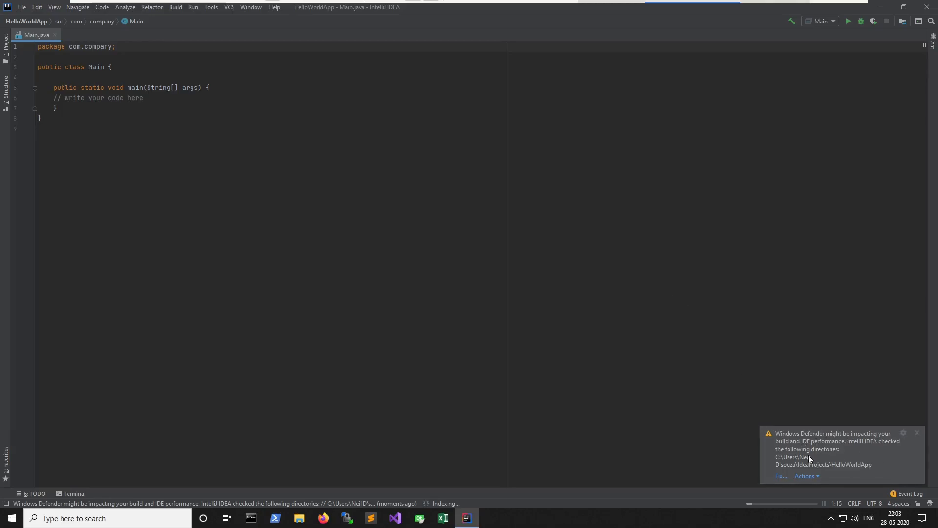
- Configure Windows Defender automatically to exclude the project directories from scanning, and allow elevator.exe to make changes to the device
{"action": "left_click", "coordinate": [780, 476]}
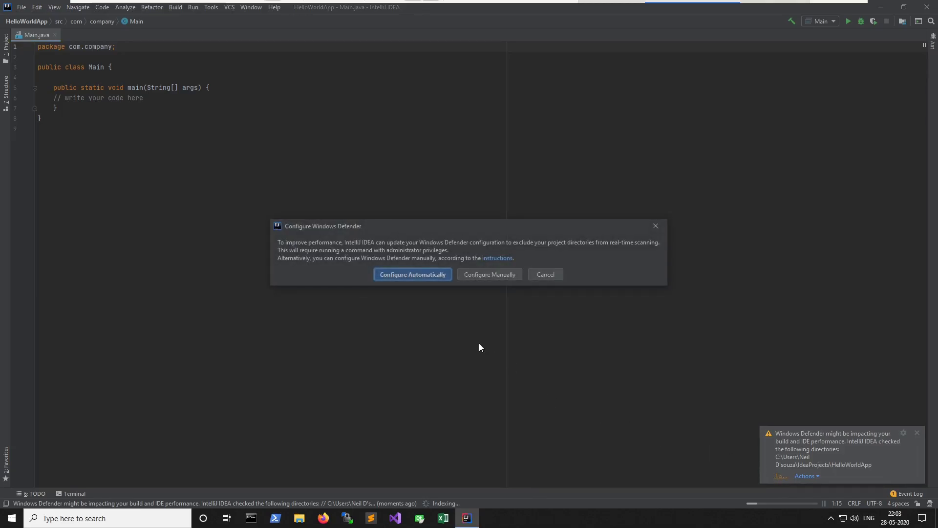
{"action": "left_click", "coordinate": [423, 274]}
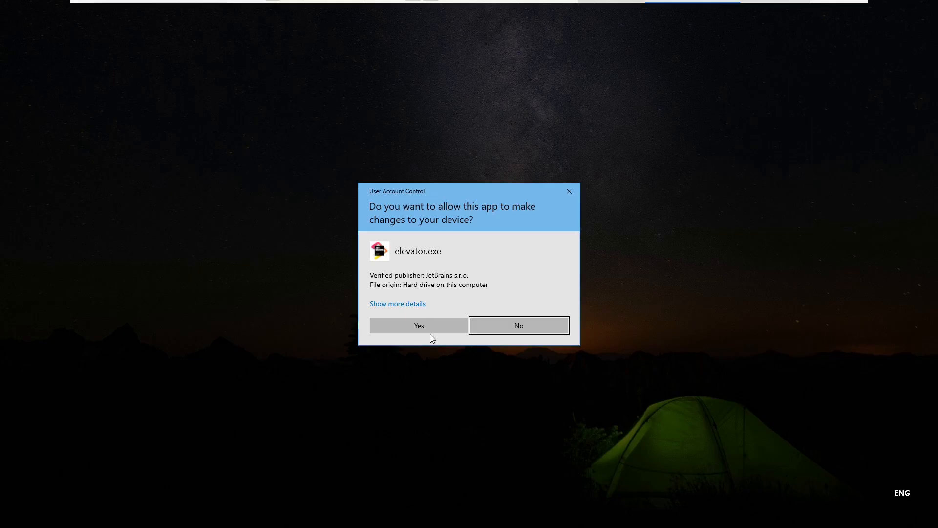
{"action": "left_click", "coordinate": [430, 330]}
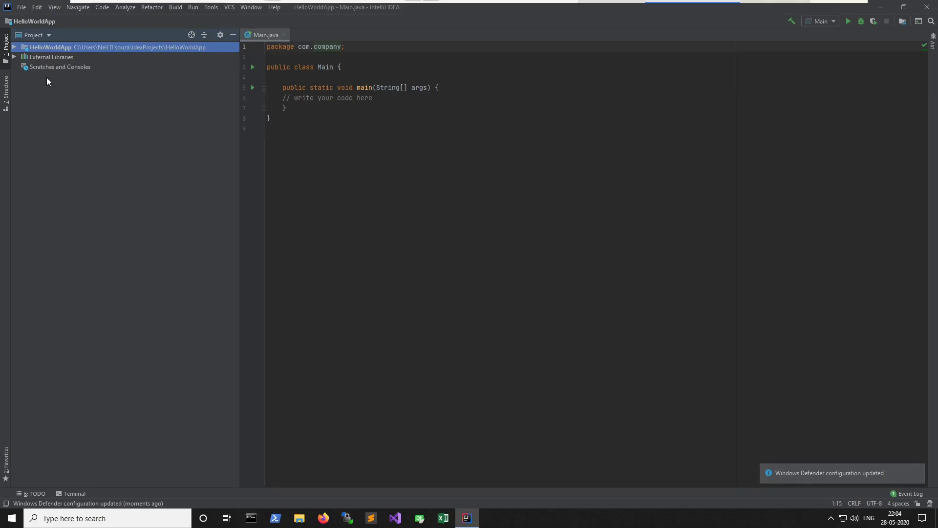
- Expand HelloWorldApp, src and com.company in the project tree to show the Main class
{"action": "left_click", "coordinate": [15, 47]}
{"action": "left_click", "coordinate": [23, 67]}
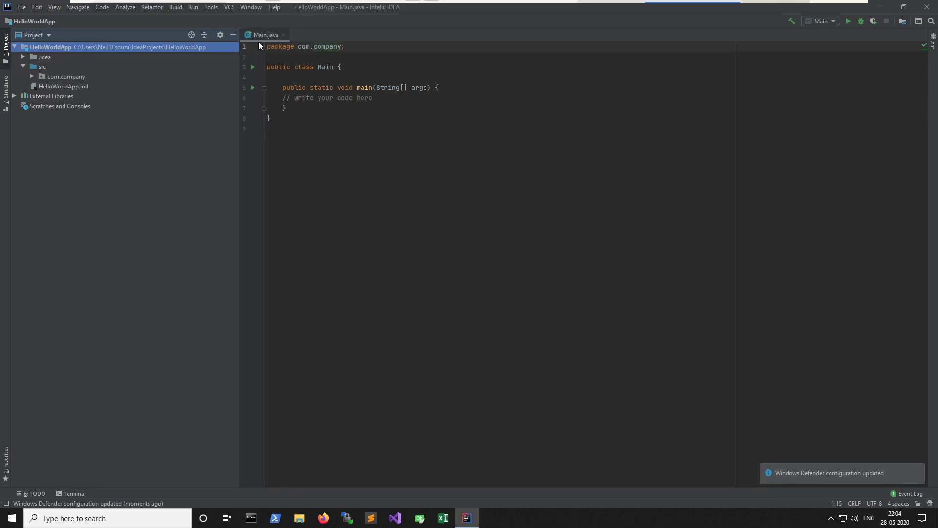
{"action": "left_click", "coordinate": [31, 76]}
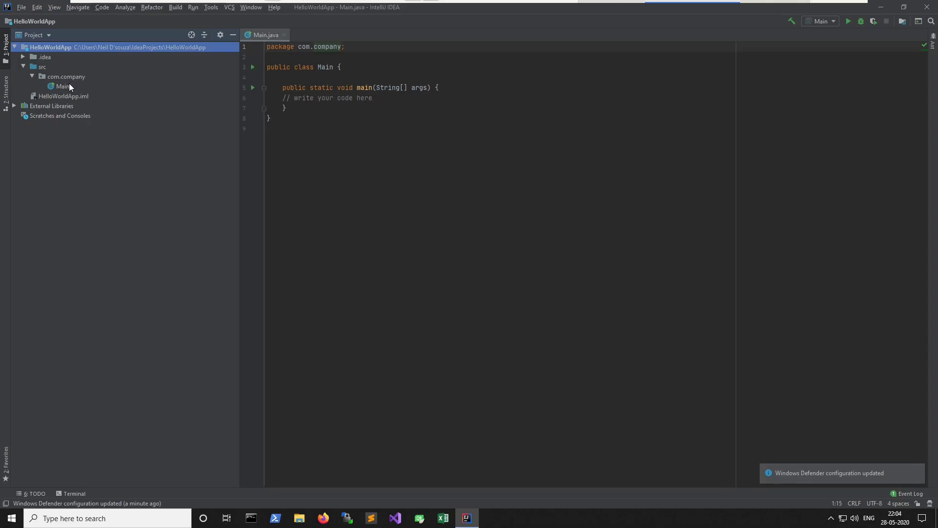
- Close the Main.java file and reopen the Main class from the com.company package in the project tree
{"action": "left_click", "coordinate": [69, 86]}
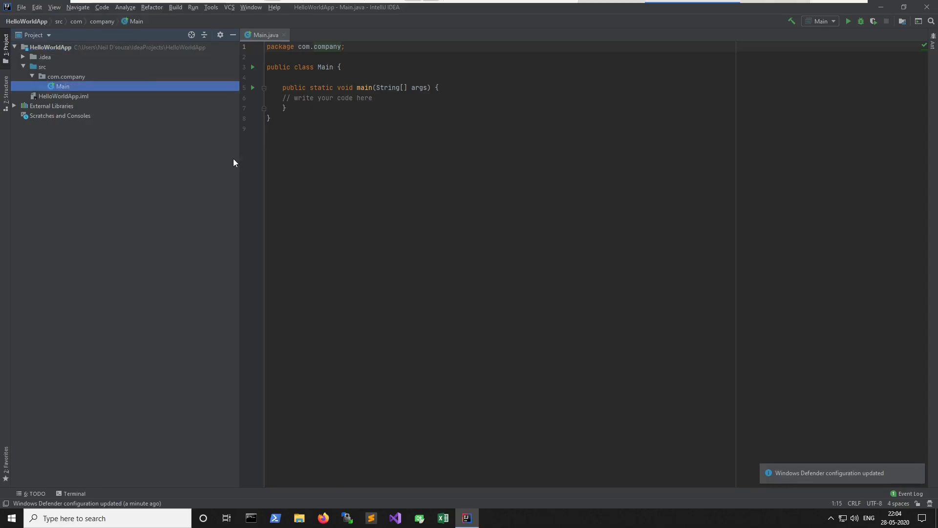
{"action": "left_click", "coordinate": [283, 36]}
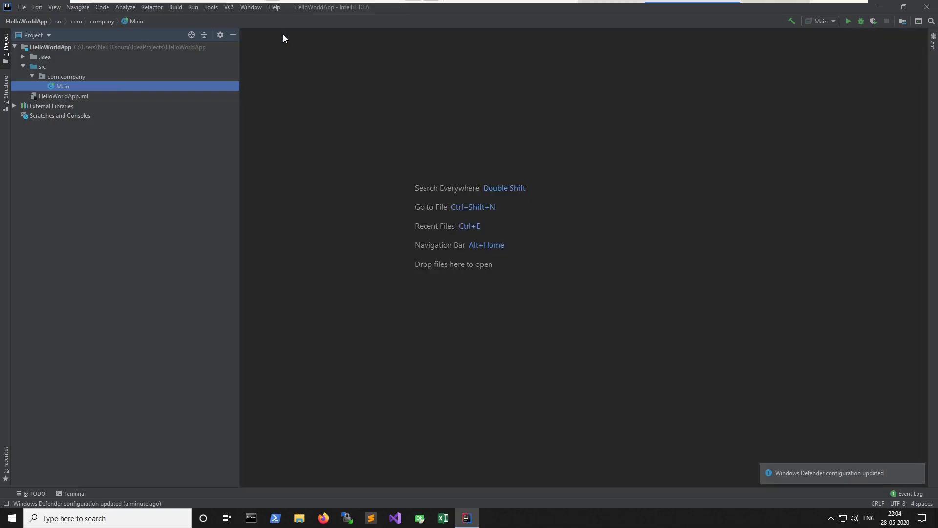
{"action": "double_click", "coordinate": [80, 85]}
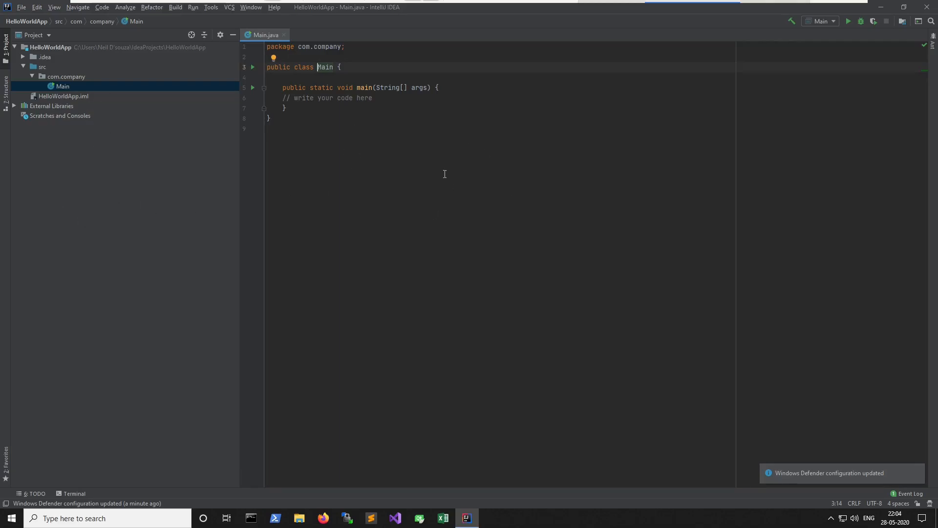
- Delete the blank line above the main method and the "write your code here" comment inside it, keeping the body line indented
{"action": "left_click", "coordinate": [444, 350]}
{"action": "left_click", "coordinate": [287, 76]}
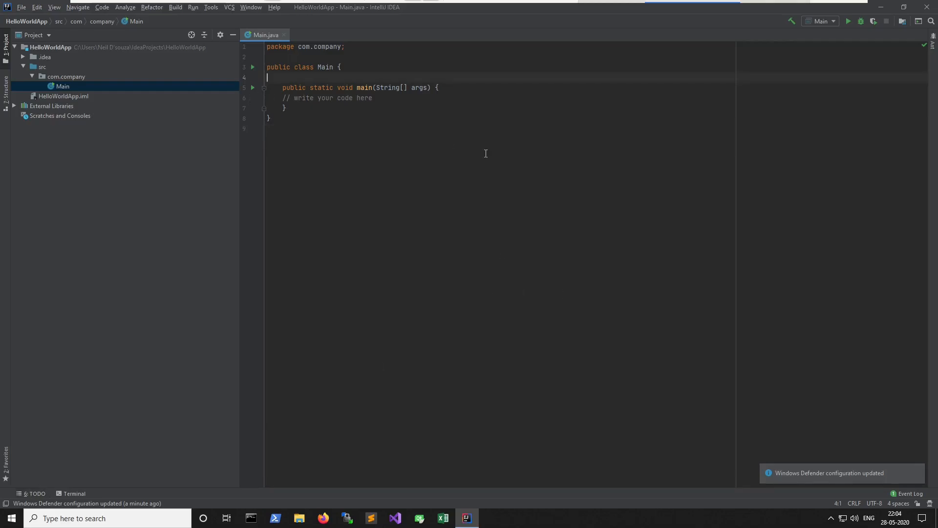
{"action": "key", "text": "Delete"}
{"action": "left_click", "coordinate": [340, 88]}
{"action": "key", "text": "Home"}
{"action": "key", "text": "Tab"}
{"action": "key", "text": "shift+End"}
{"action": "key", "text": "Delete"}
- Add the statement System.out.println("Hello, world!"); to the body of the main method using the sout template
{"action": "type", "text": "sou"}
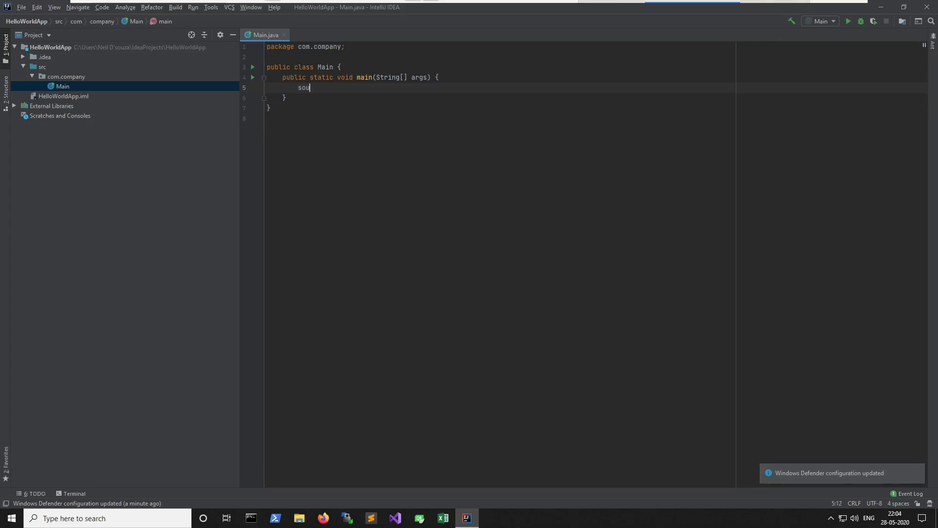
{"action": "key", "text": "Return"}
{"action": "type", "text": "\"Hello, wo"}
{"action": "type", "text": "rld!"}
{"action": "key", "text": "End"}
- Run the Main configuration to build and execute the HelloWorldApp program
{"action": "left_click", "coordinate": [193, 7]}
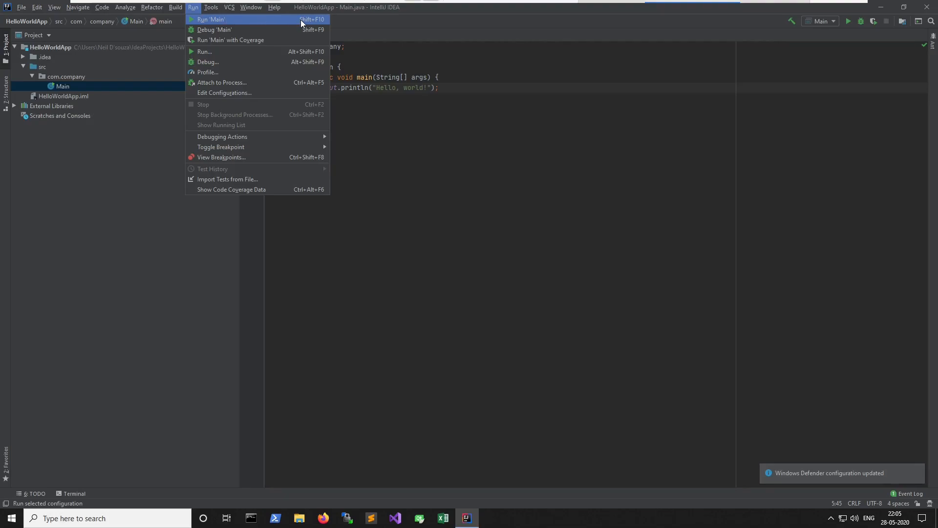
{"action": "left_click", "coordinate": [519, 95]}
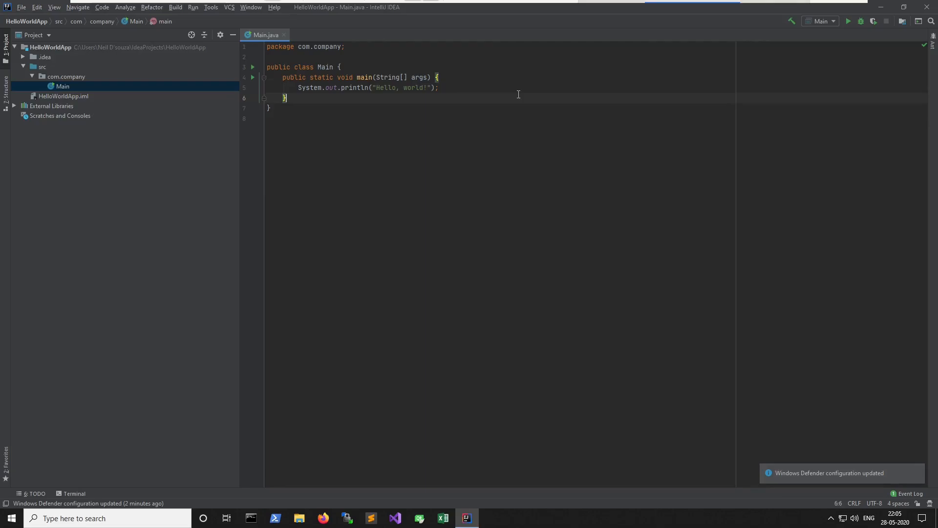
{"action": "key", "text": "shift+F10"}
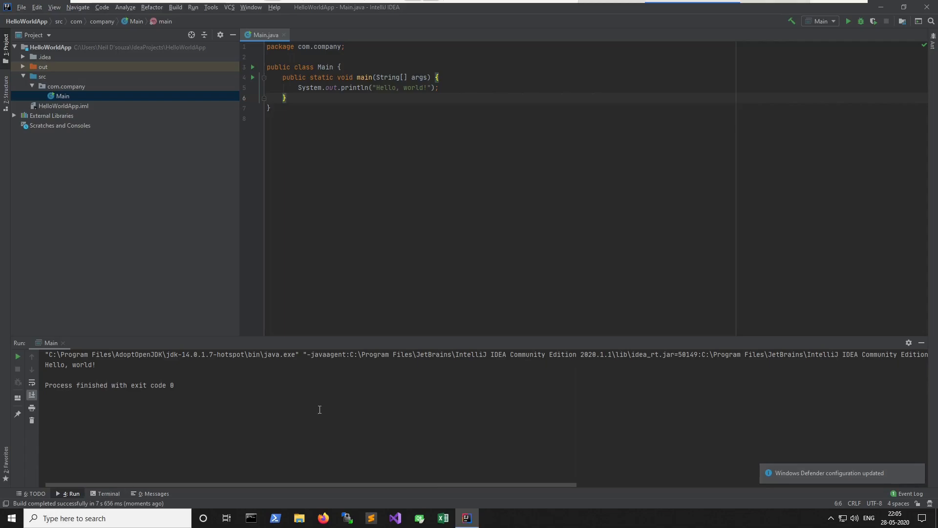
- Toggle the Run output window's visibility and leave it hidden
{"action": "key", "text": "alt+4"}
{"action": "key", "text": "alt+4"}
{"action": "key", "text": "alt+4"}
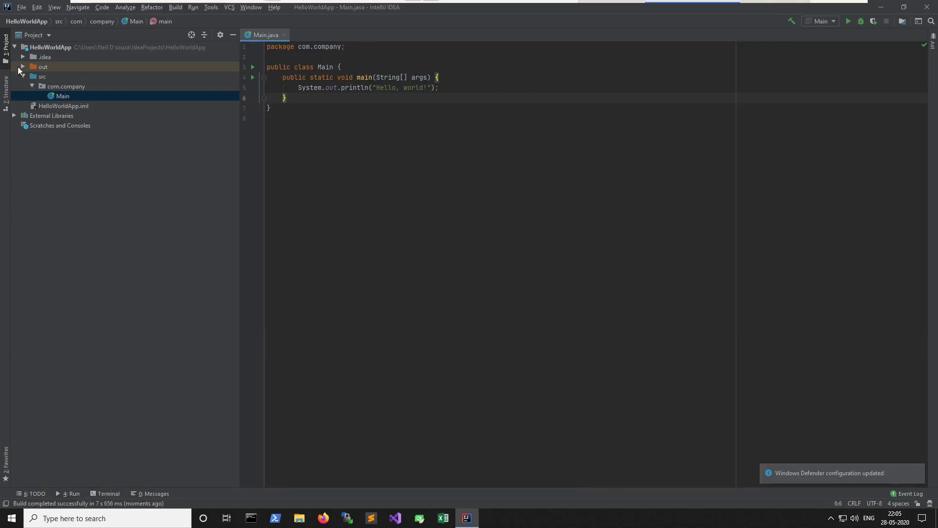
- Toggle the project tree's visibility, leave it hidden, and dismiss the Windows Defender configuration notification
{"action": "key", "text": "alt+1"}
{"action": "key", "text": "alt+1"}
{"action": "key", "text": "alt+1"}
{"action": "key", "text": "alt+1"}
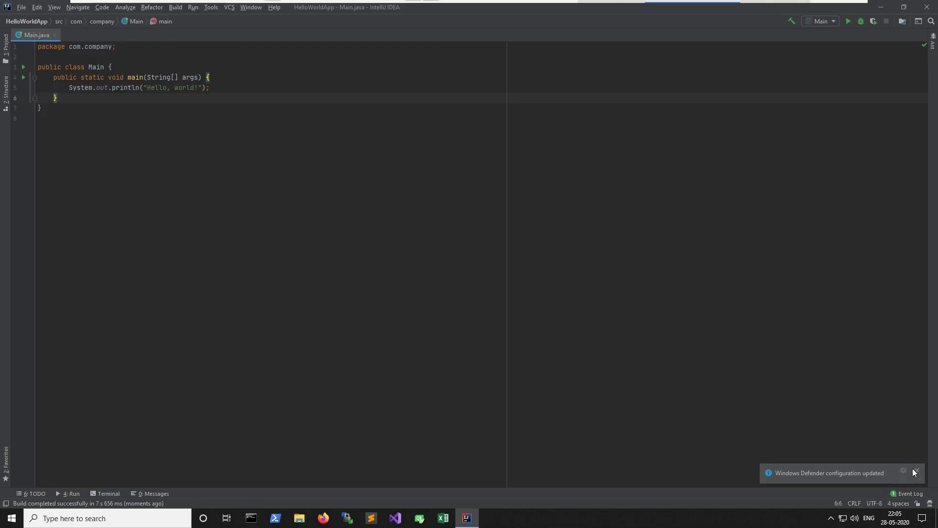
{"action": "left_click", "coordinate": [916, 471]}
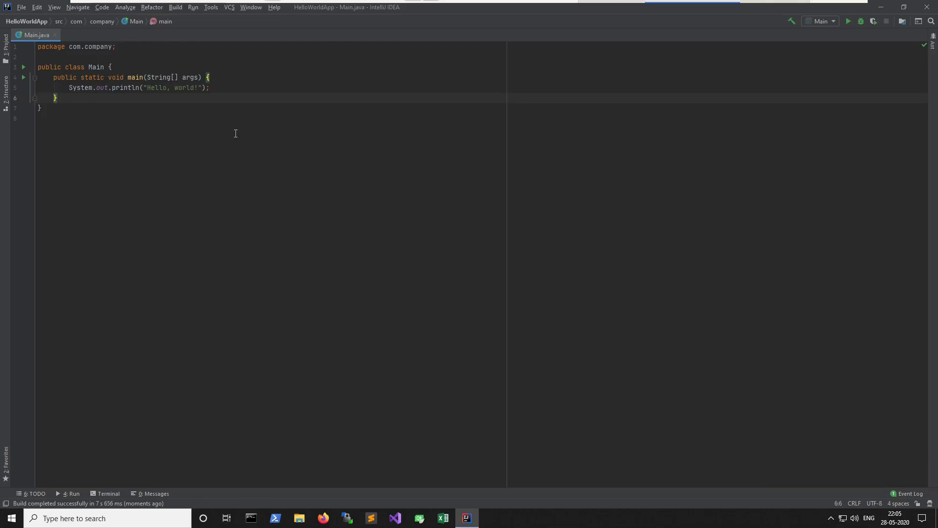